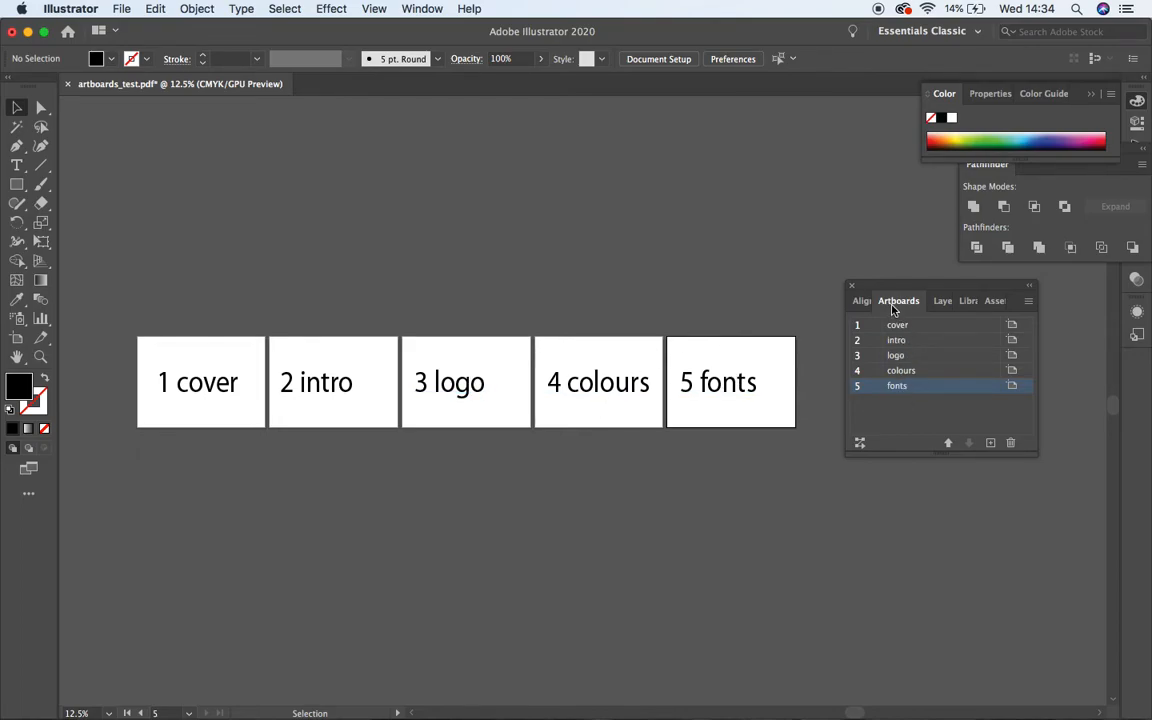
Close the Artboards panel and bring it back into view.
click(852, 287)
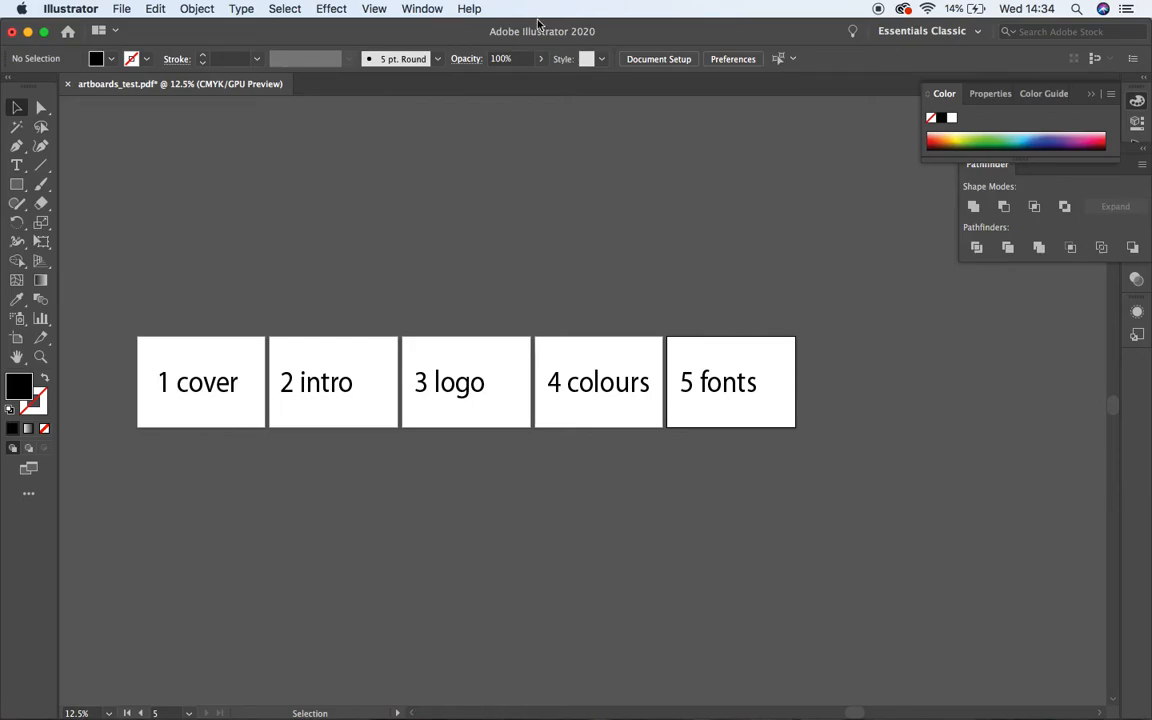
click(422, 8)
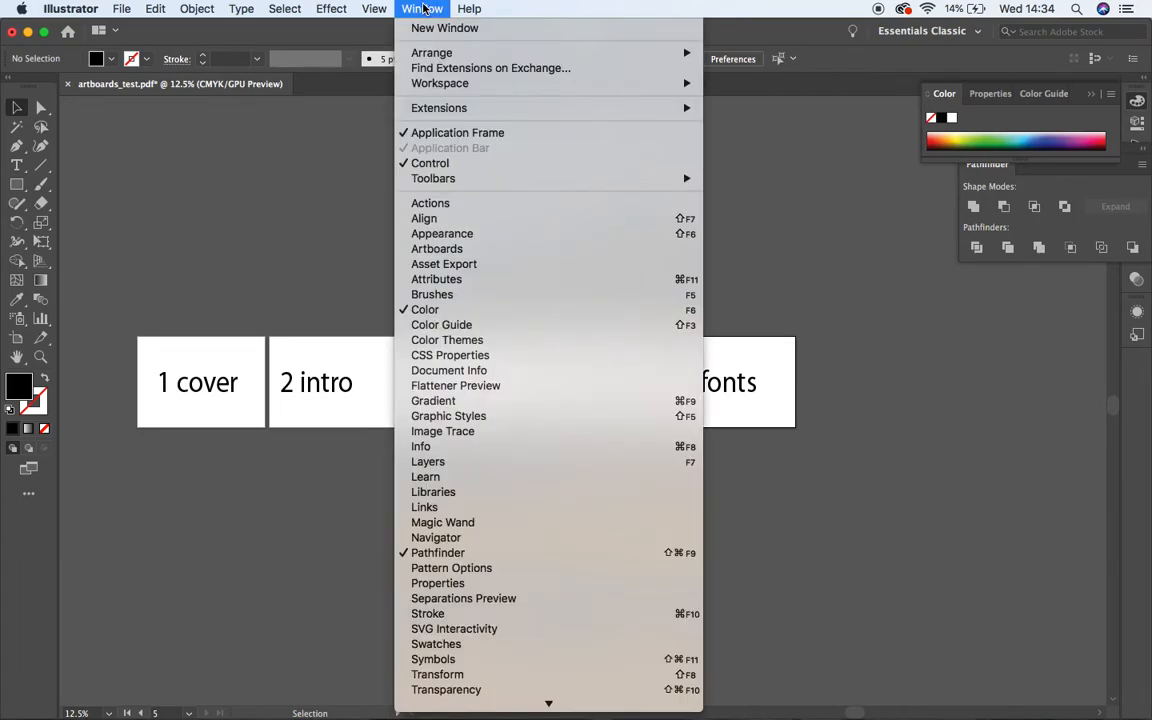
click(507, 249)
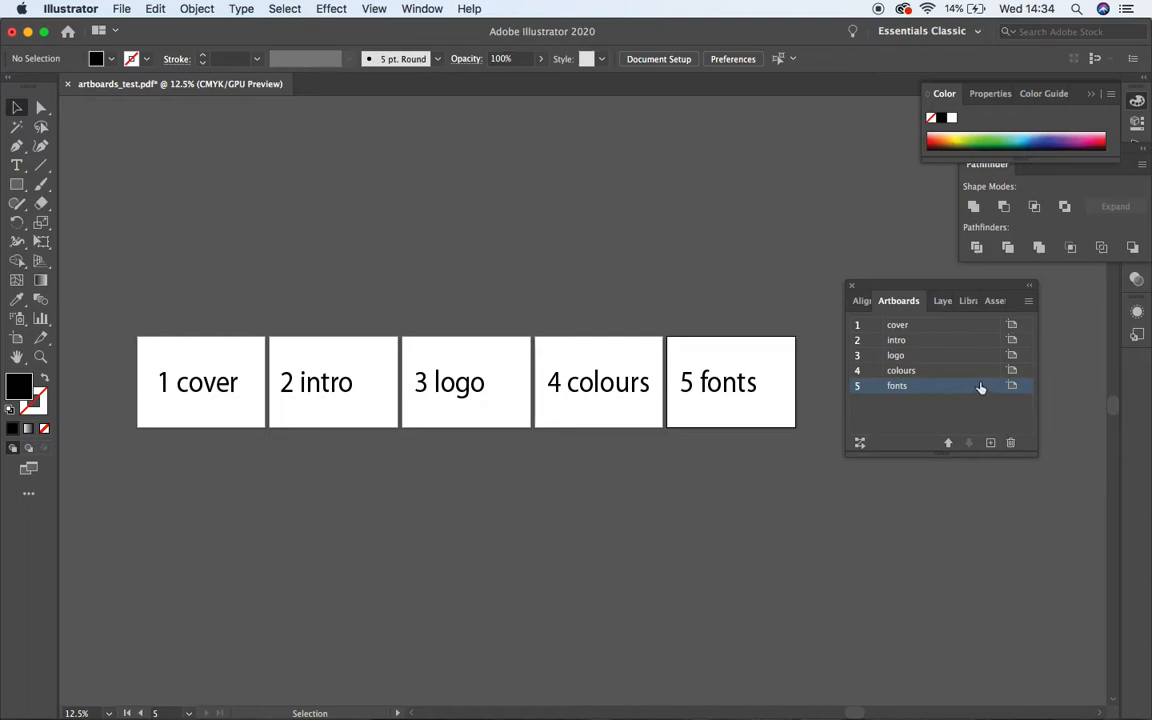
Select the cover artboard in the artboard list and fit it to the window.
click(897, 328)
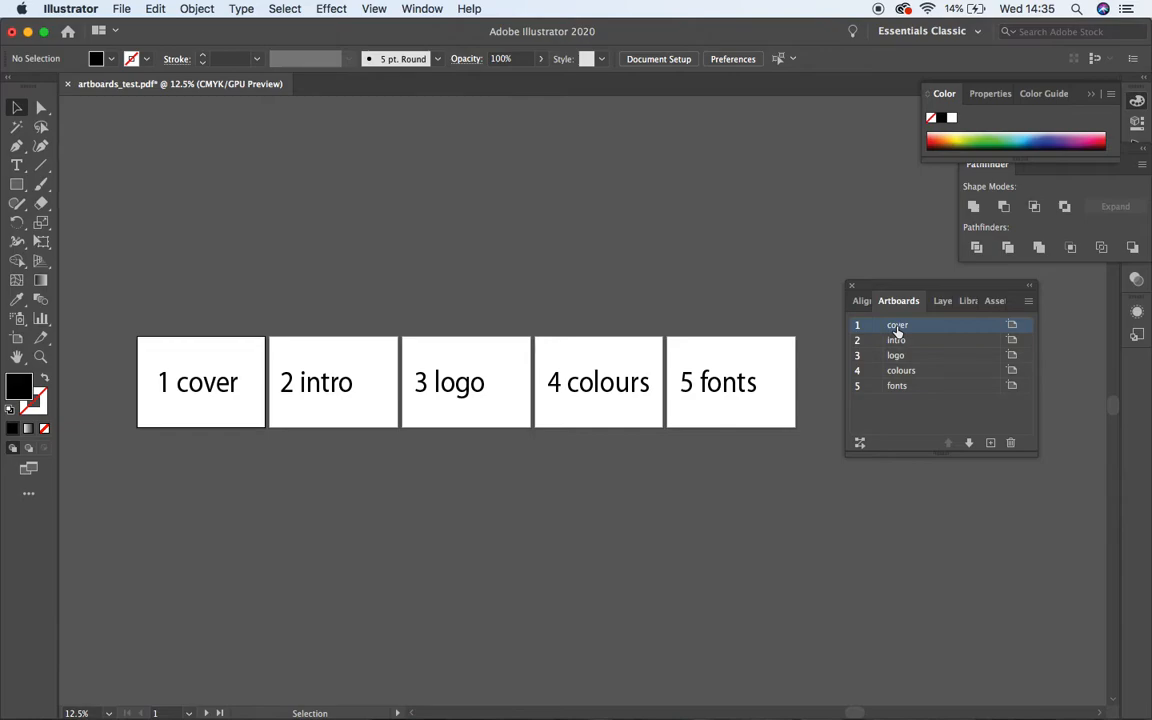
key(super+=)
key(super+=)
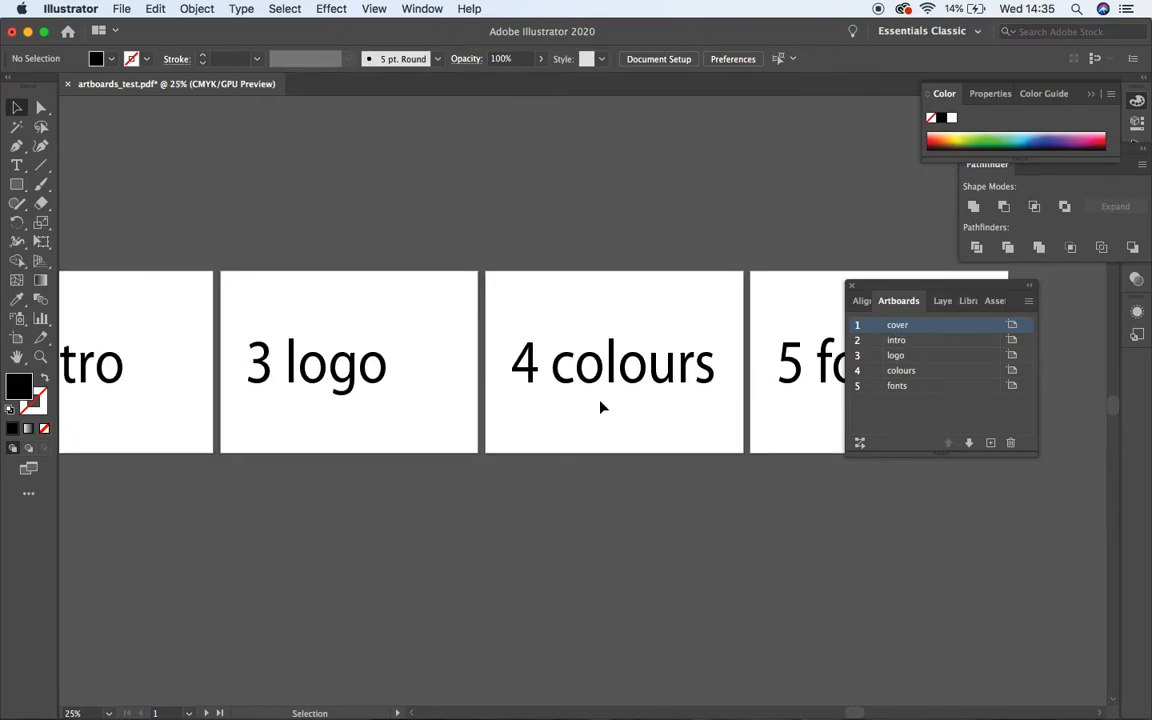
scroll(600, 407, left, 4)
scroll(600, 407, left, 5)
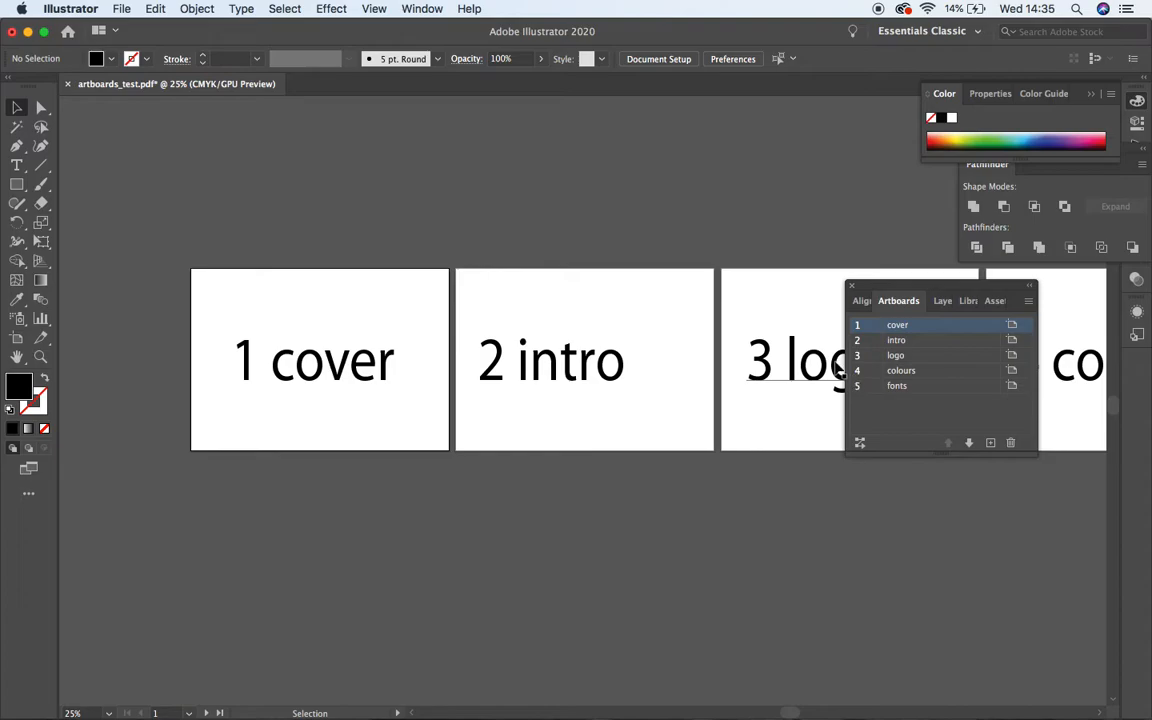
double_click(897, 327)
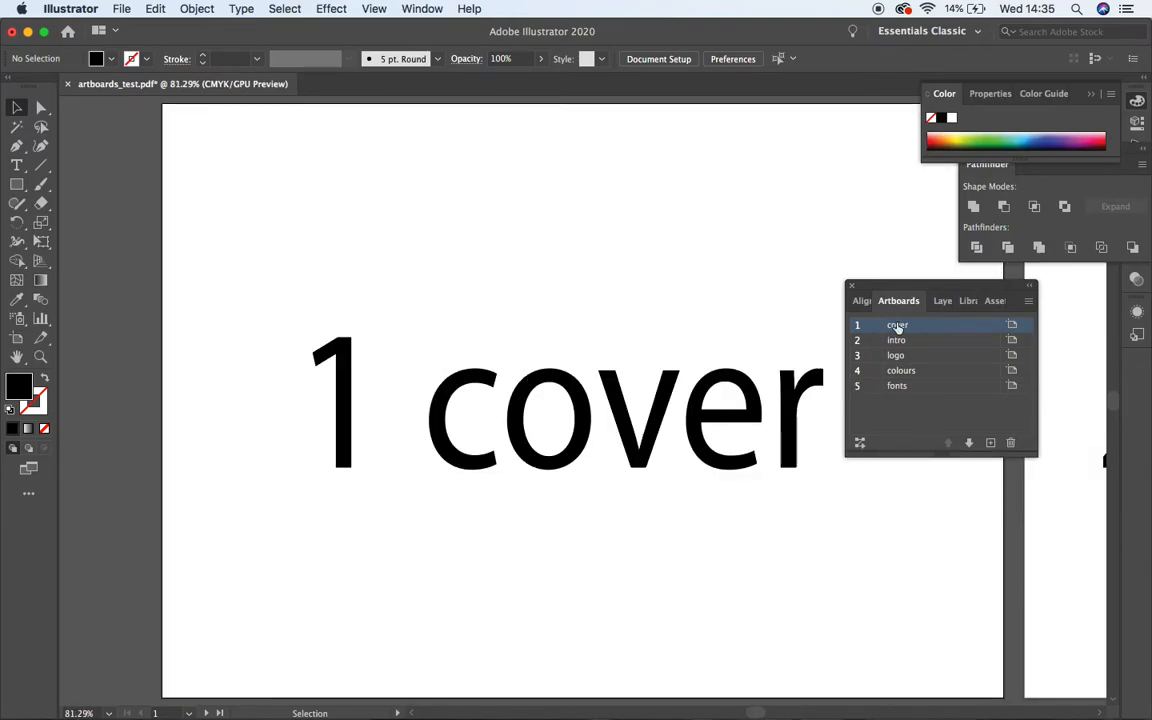
Make intro the active artboard and bring it into view beside the cover.
click(899, 341)
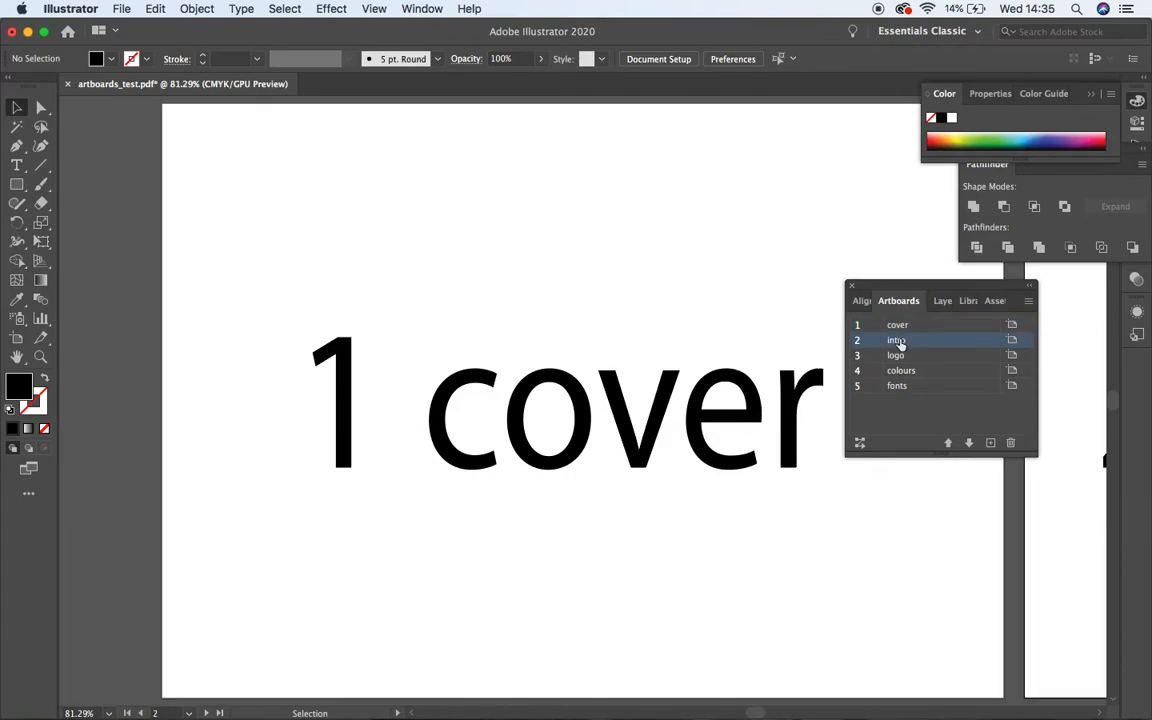
key(super+minus)
key(super+minus)
scroll(632, 292, right, 4)
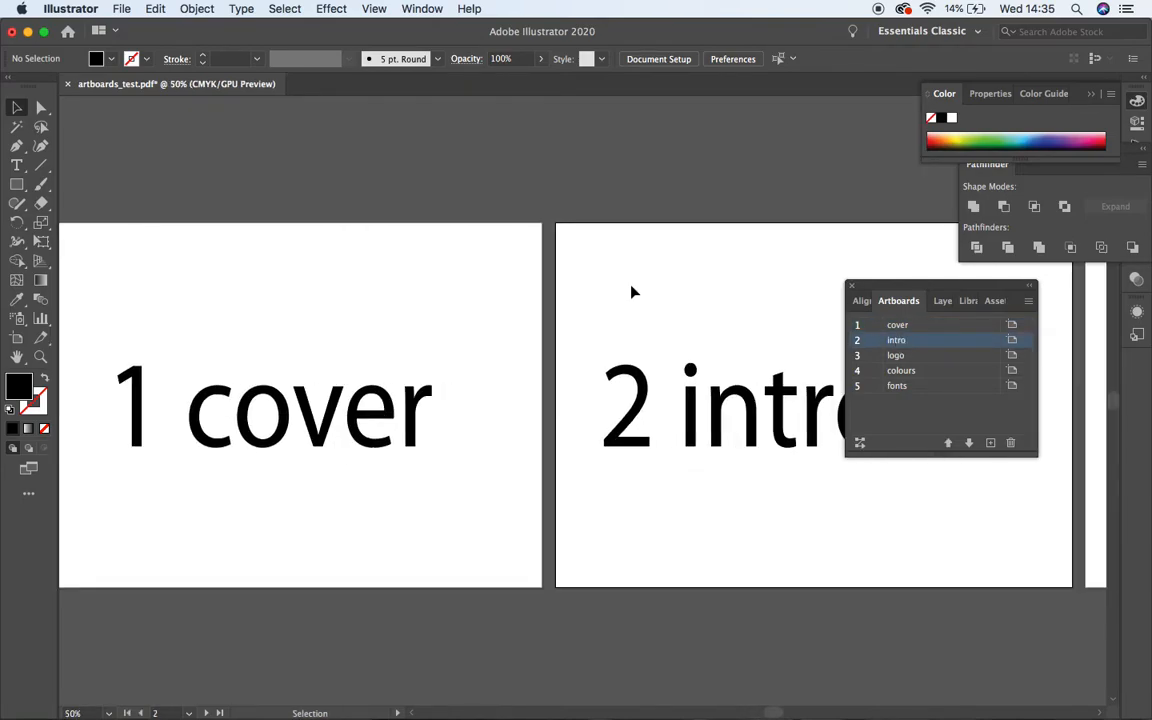
scroll(690, 505, right, 3)
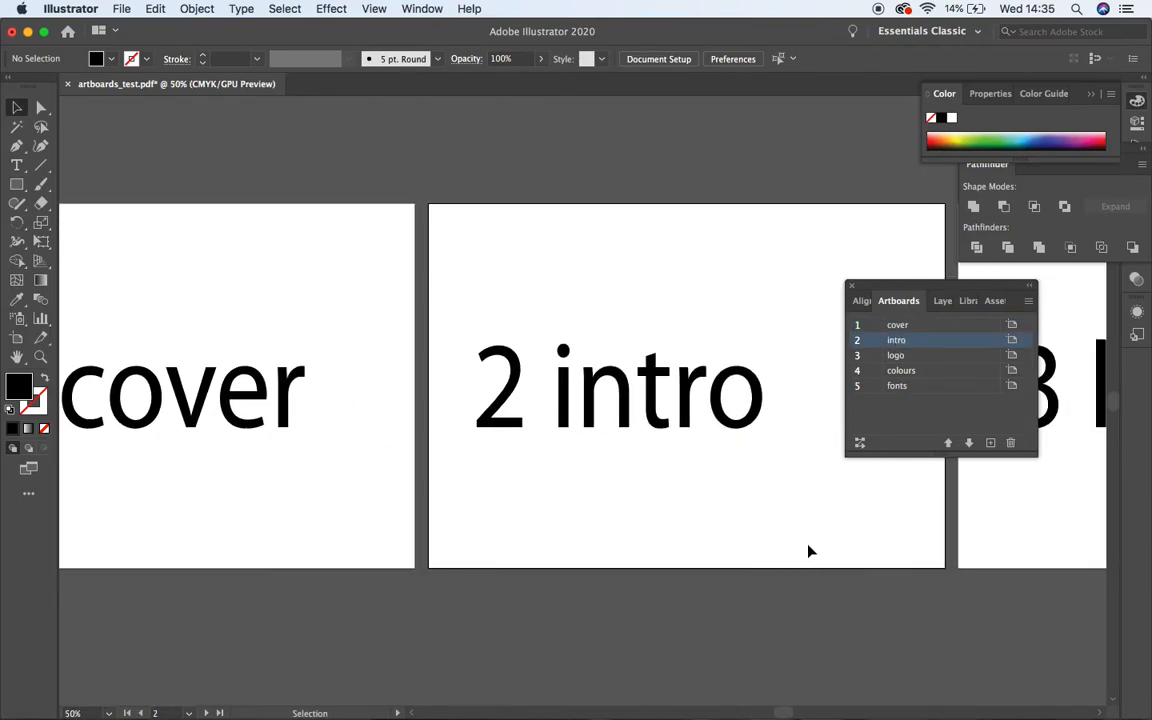
Activate the logo, colours and fonts artboards in turn and check which page on the canvas each list entry matches.
click(899, 359)
scroll(746, 348, right, 1)
scroll(746, 347, right, 8)
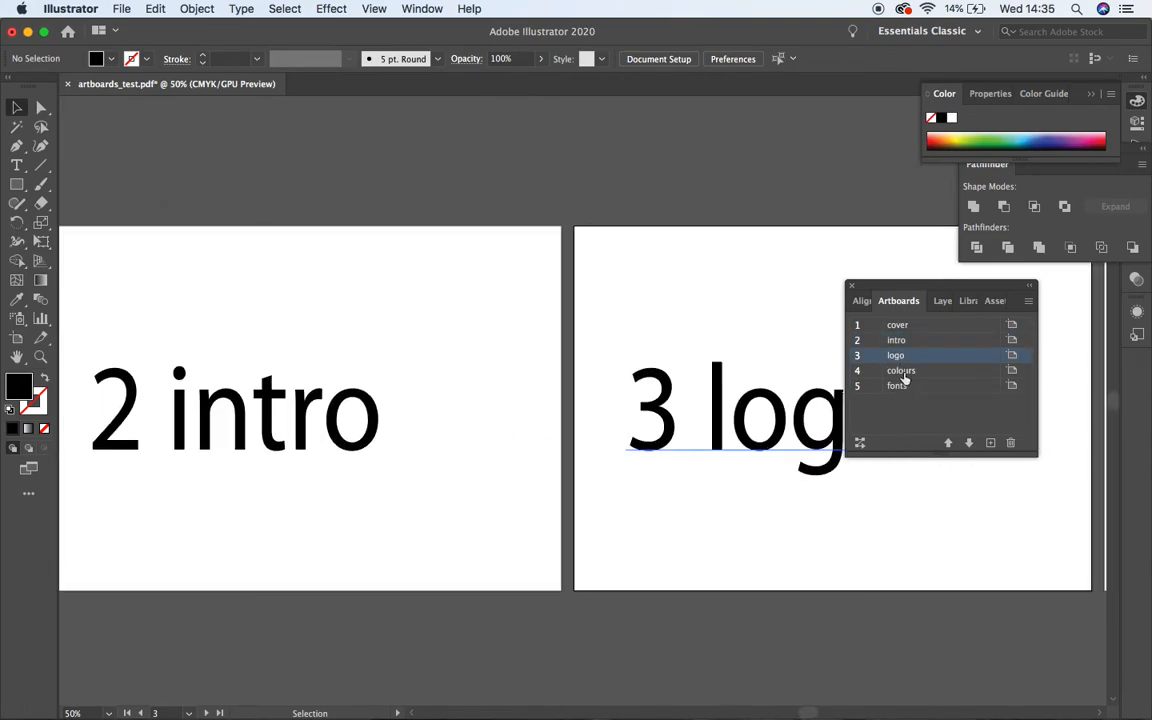
click(901, 371)
scroll(669, 380, right, 12)
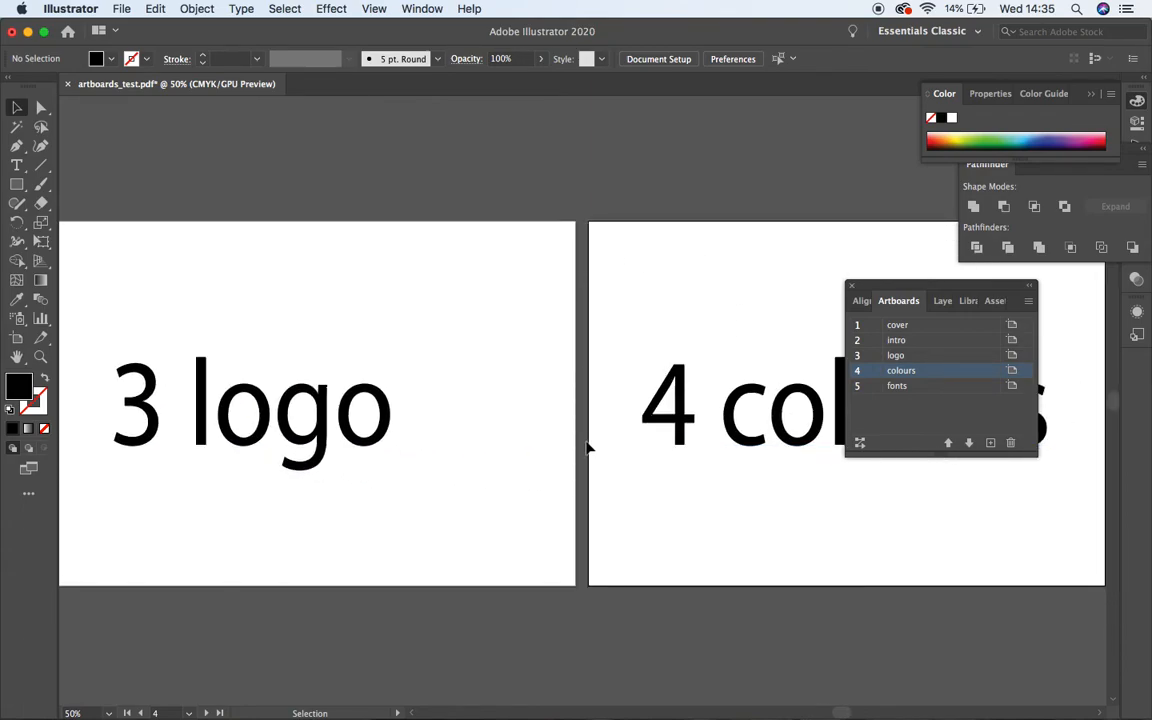
click(893, 386)
scroll(722, 410, right, 1)
scroll(727, 410, right, 3)
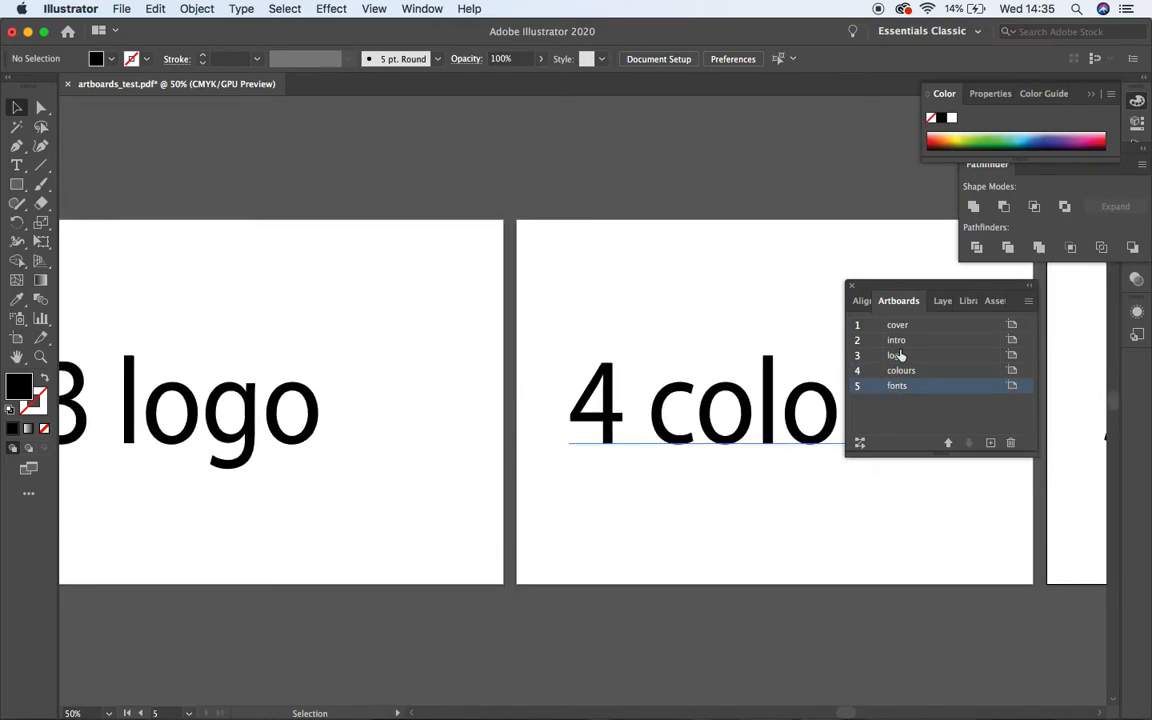
Compare the logo and colours entries, fit the fonts artboard to the window, and return to an overview of all artboards.
click(900, 356)
click(899, 372)
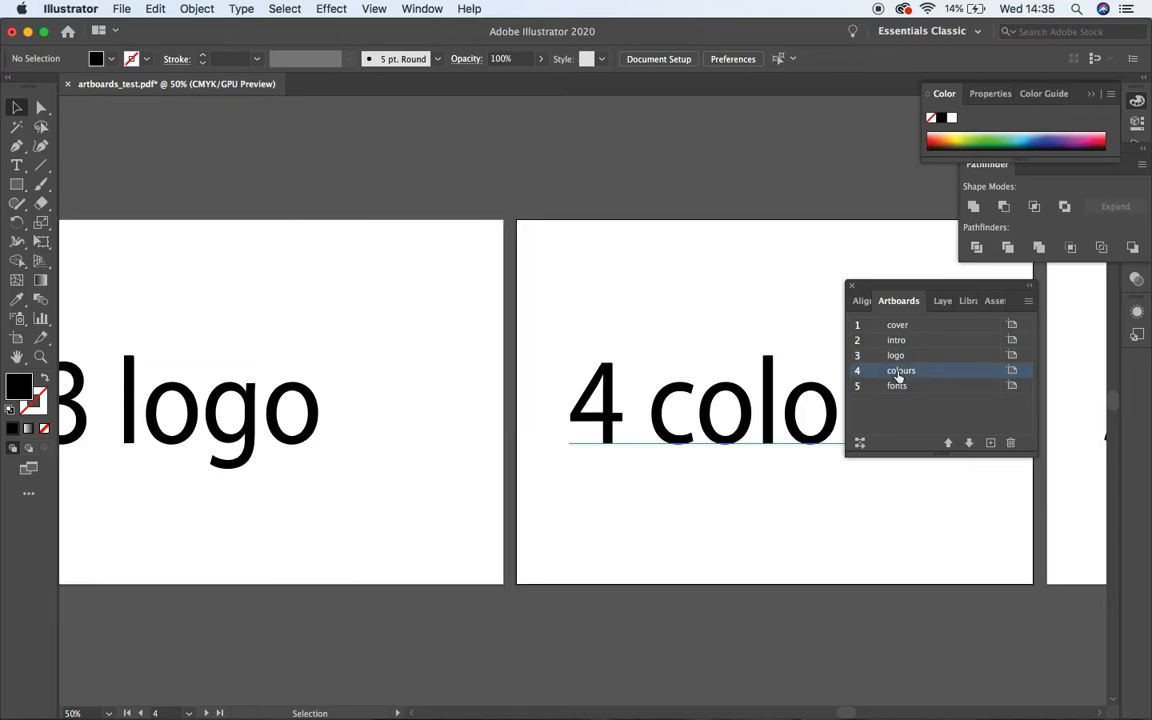
click(899, 356)
click(899, 372)
double_click(900, 388)
key(super+minus)
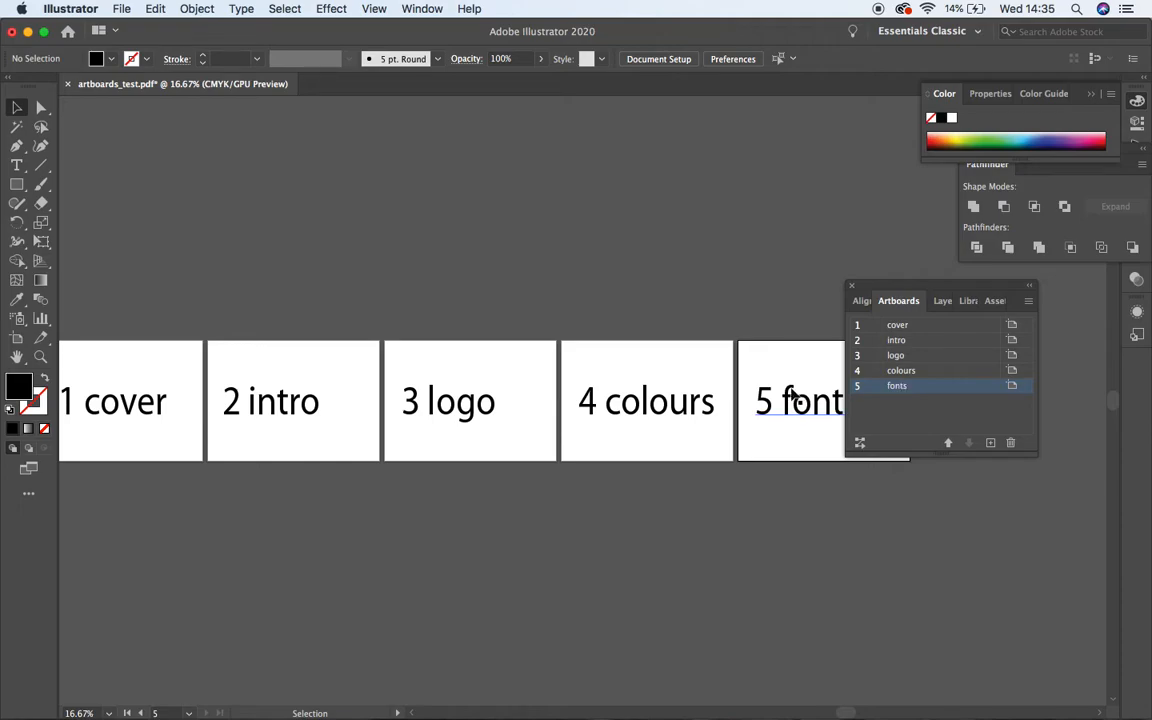
key(super+minus)
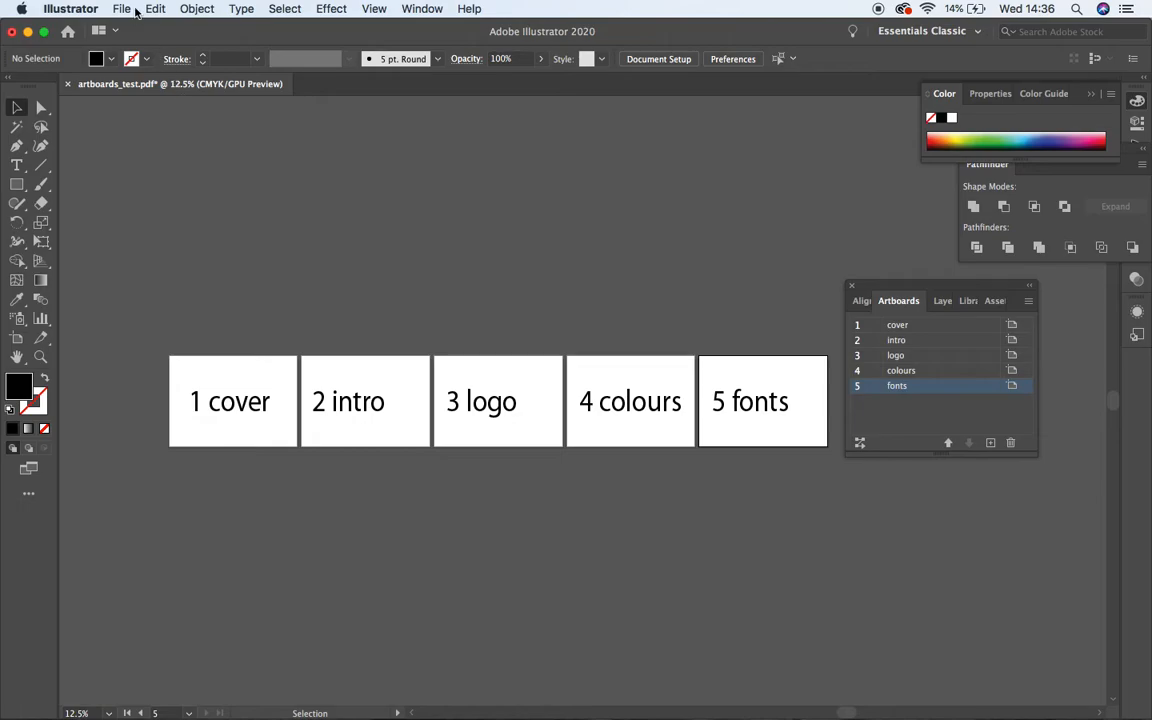
Save all artboards as artboards_test.pdf in the images for students folder in Adobe PDF format, replacing the existing file.
click(128, 10)
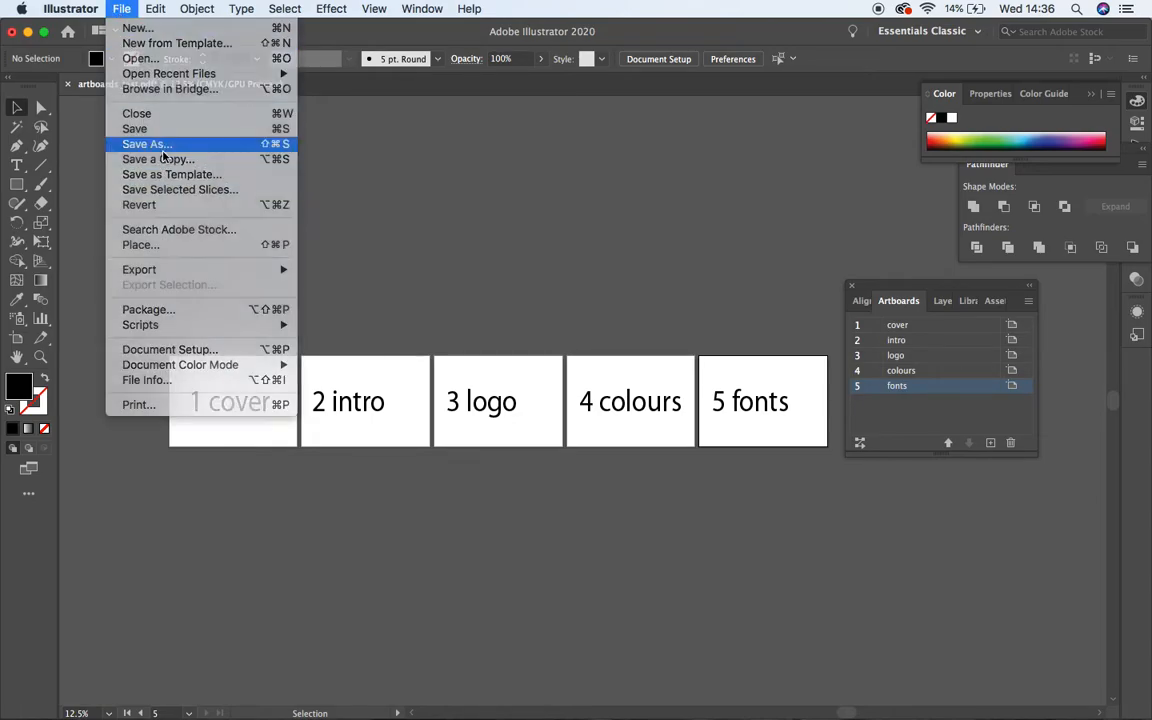
click(163, 144)
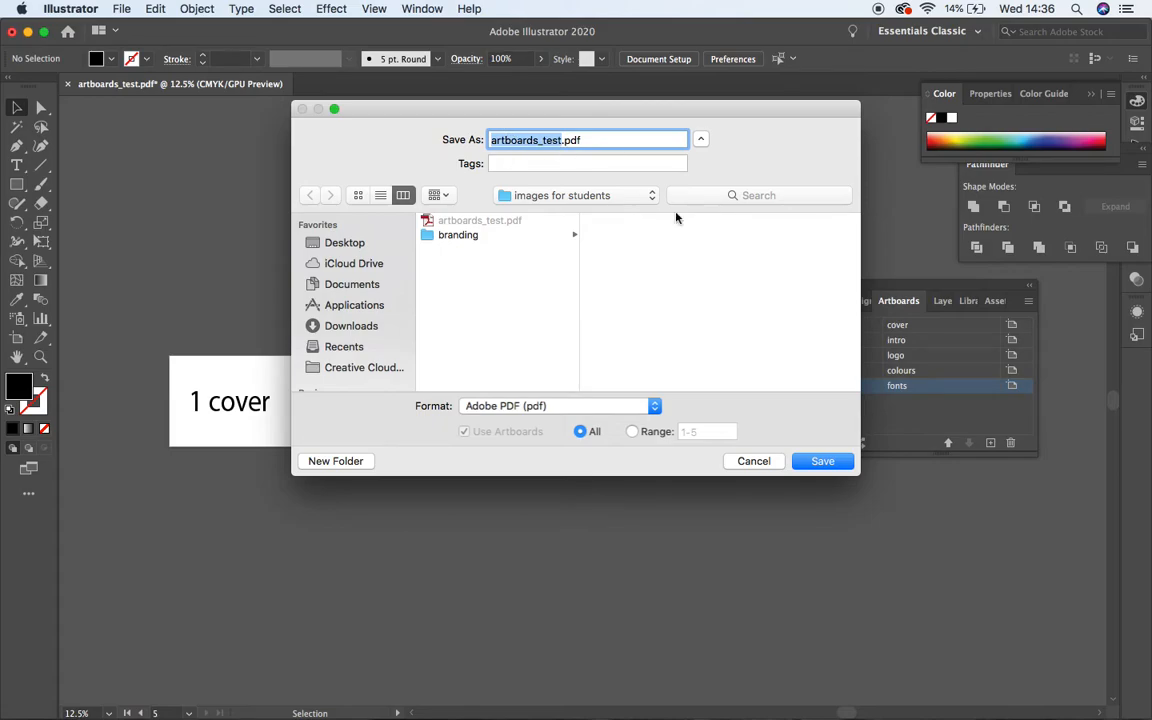
click(820, 461)
click(710, 213)
click(813, 584)
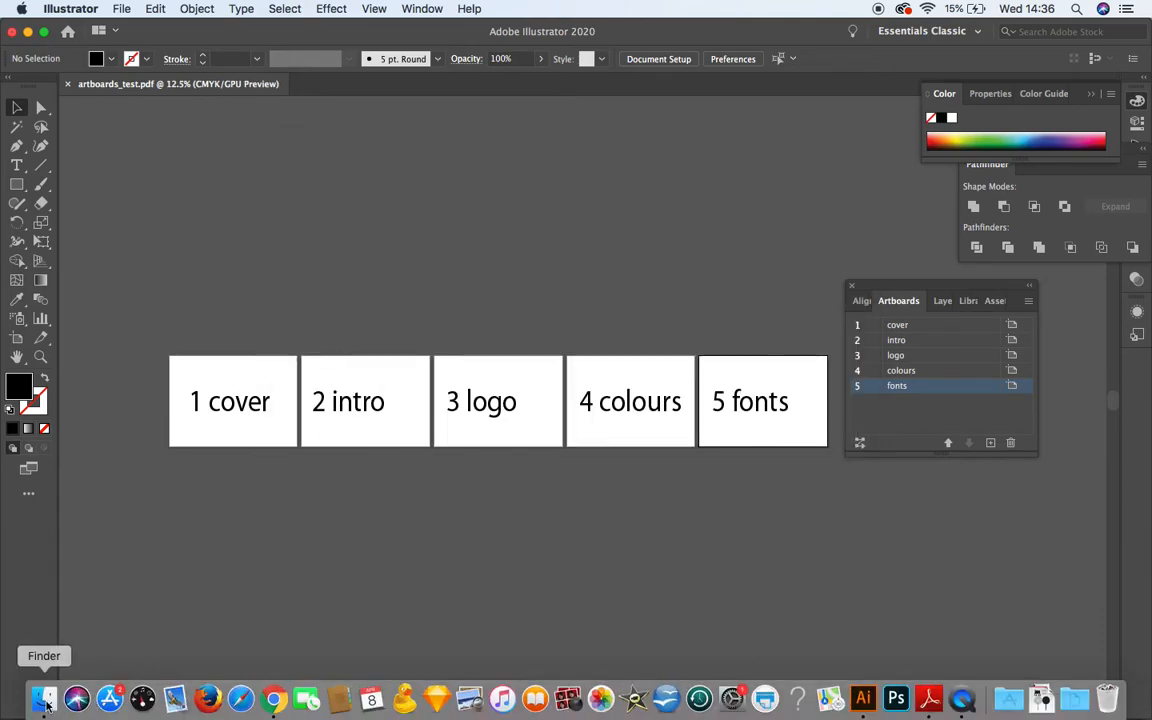
Switch to Finder and open artboards_test.pdf from the images for students folder inside covid -19 resources.
click(36, 630)
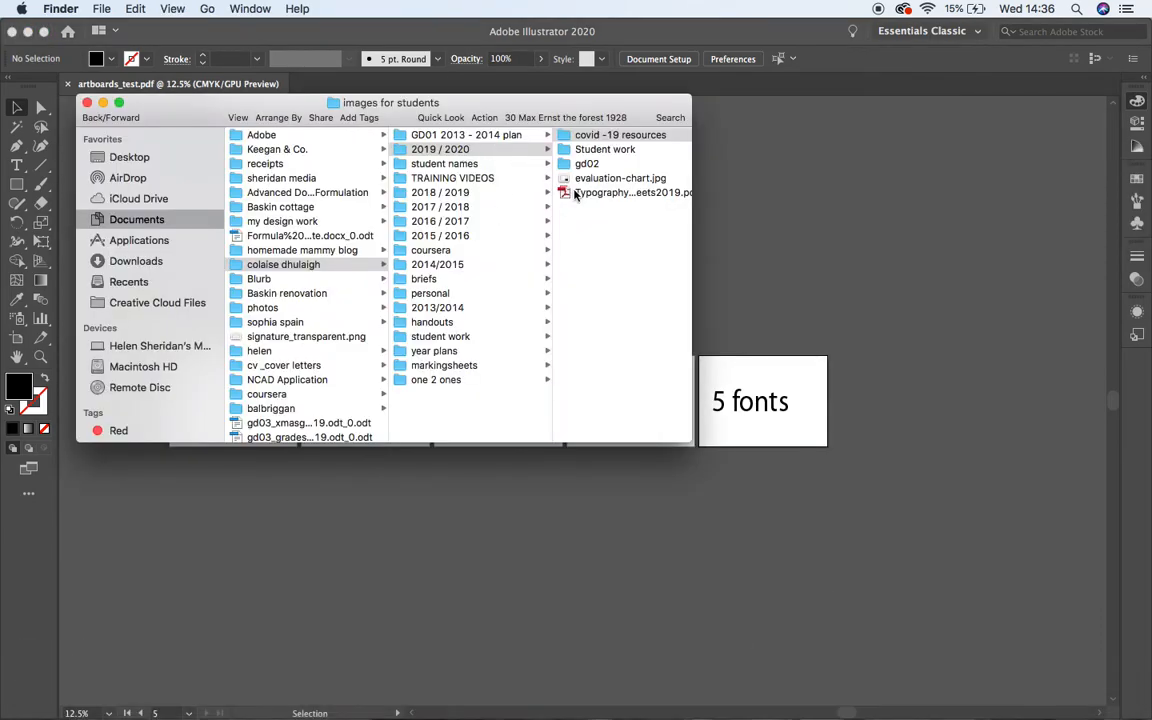
click(598, 135)
click(596, 135)
click(598, 135)
double_click(598, 137)
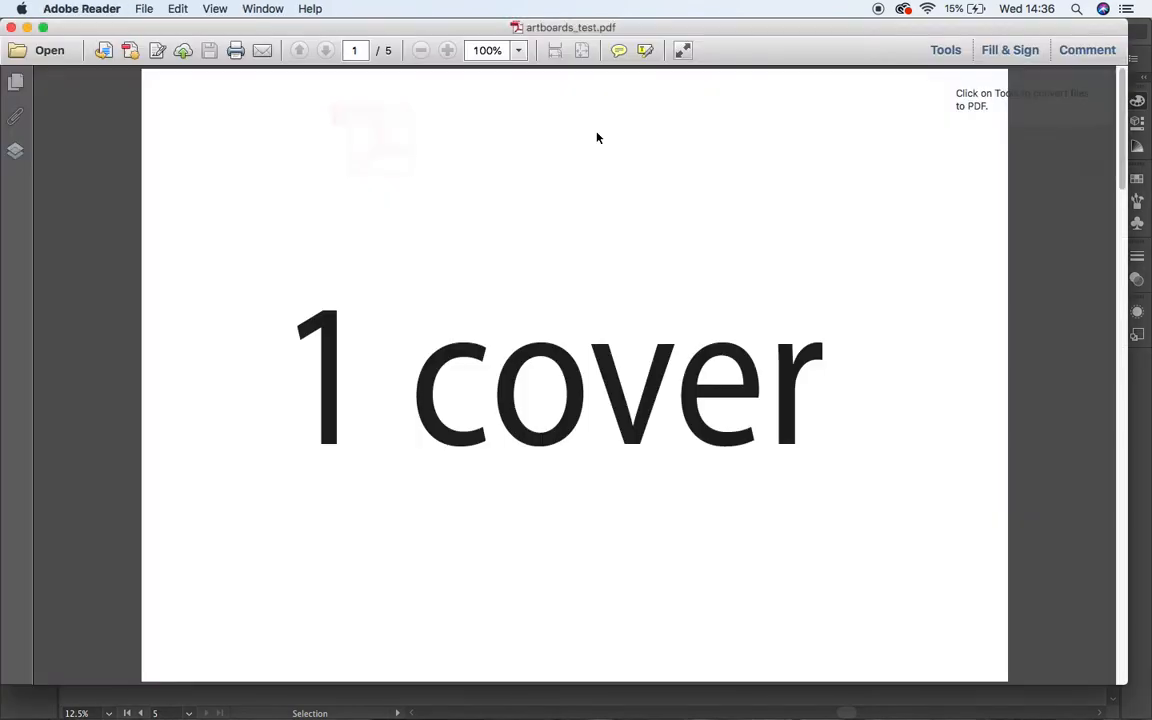
Page through the PDF to its last page to check the page order, close it and return to Illustrator.
key(Right)
key(Right)
key(Right)
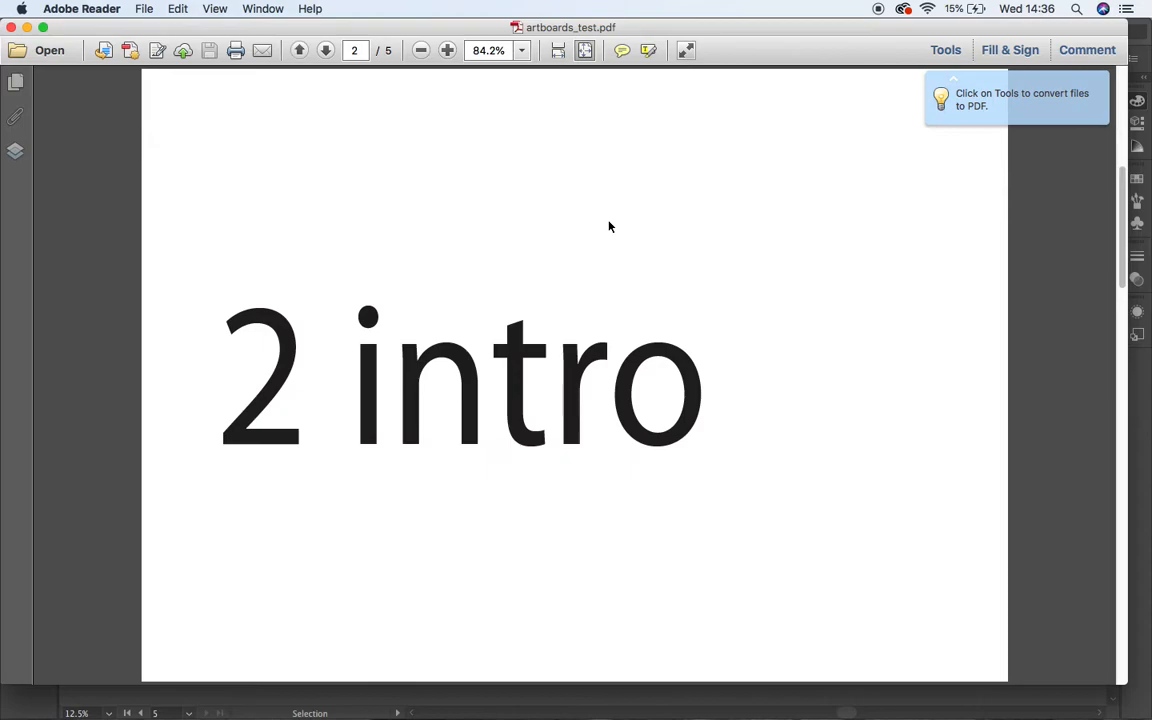
key(Right)
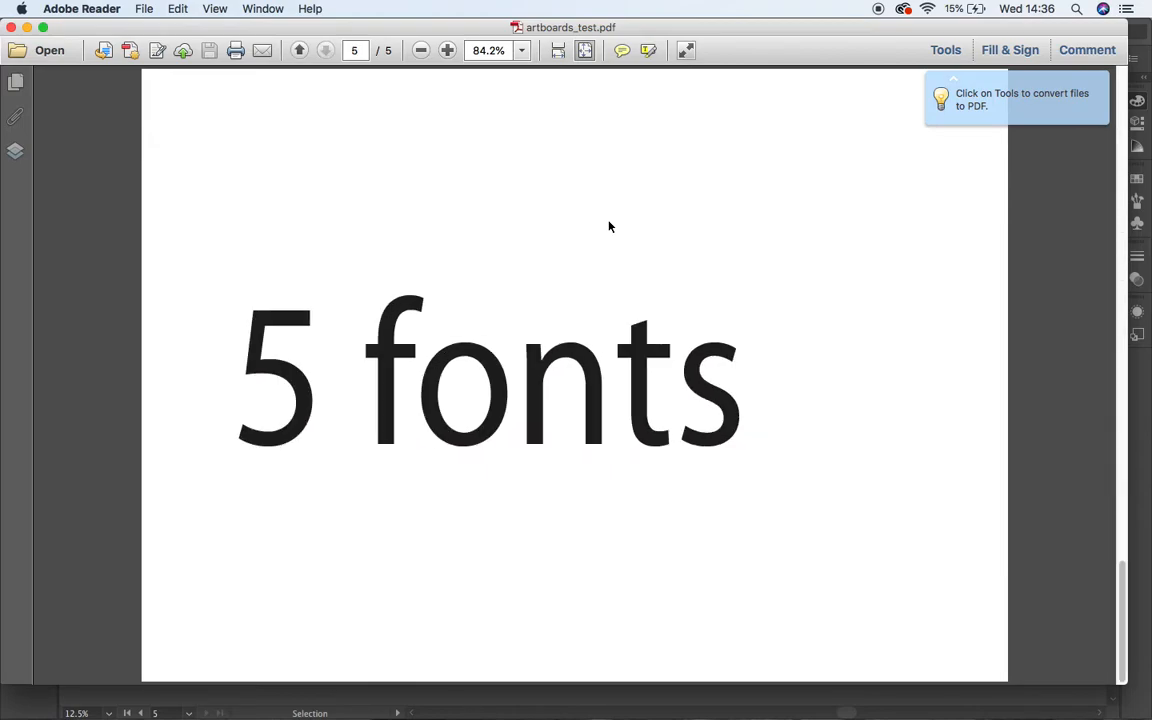
key(super+w)
click(814, 383)
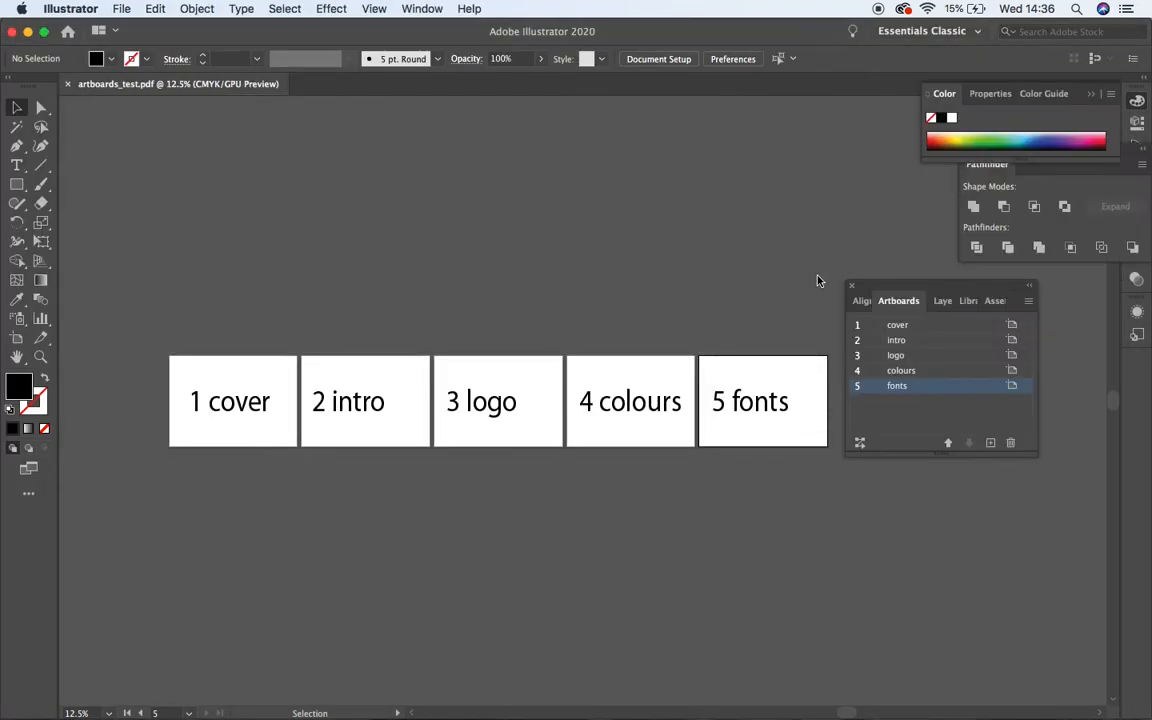
Move the fonts artboard up to third place in the artboard order, between intro and logo.
double_click(900, 388)
drag(899, 391, 899, 353)
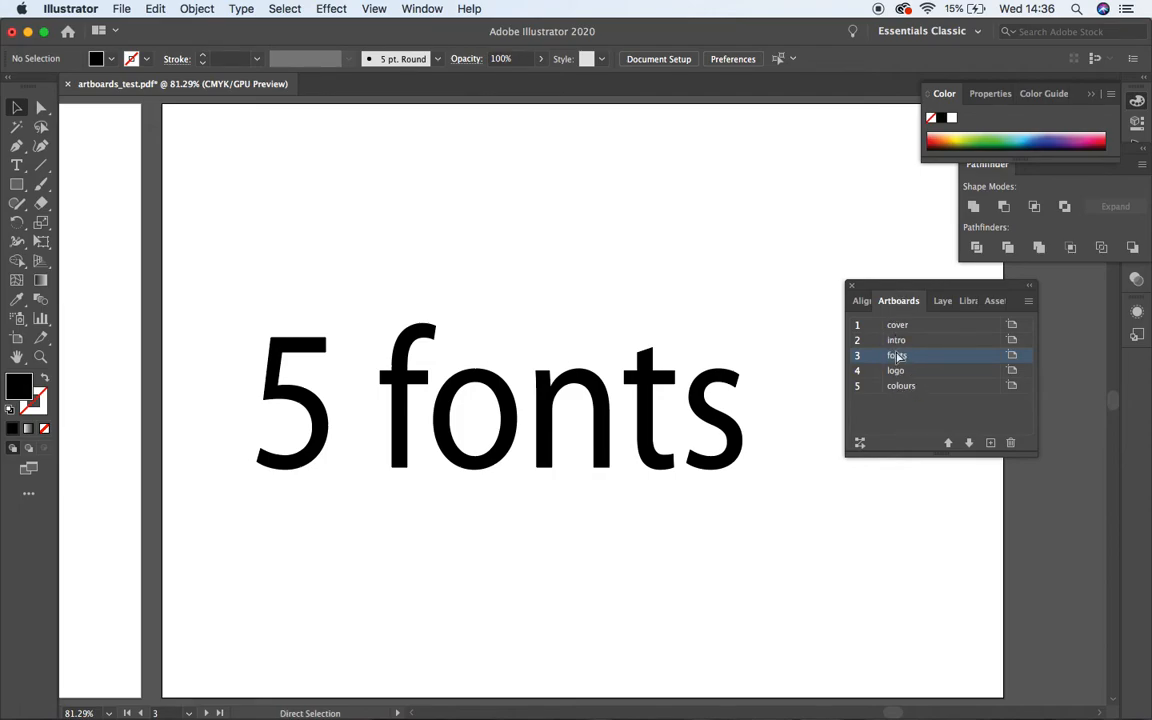
key(super+minus)
key(super+minus)
key(super+minus)
key(super+minus)
scroll(575, 452, left, 2)
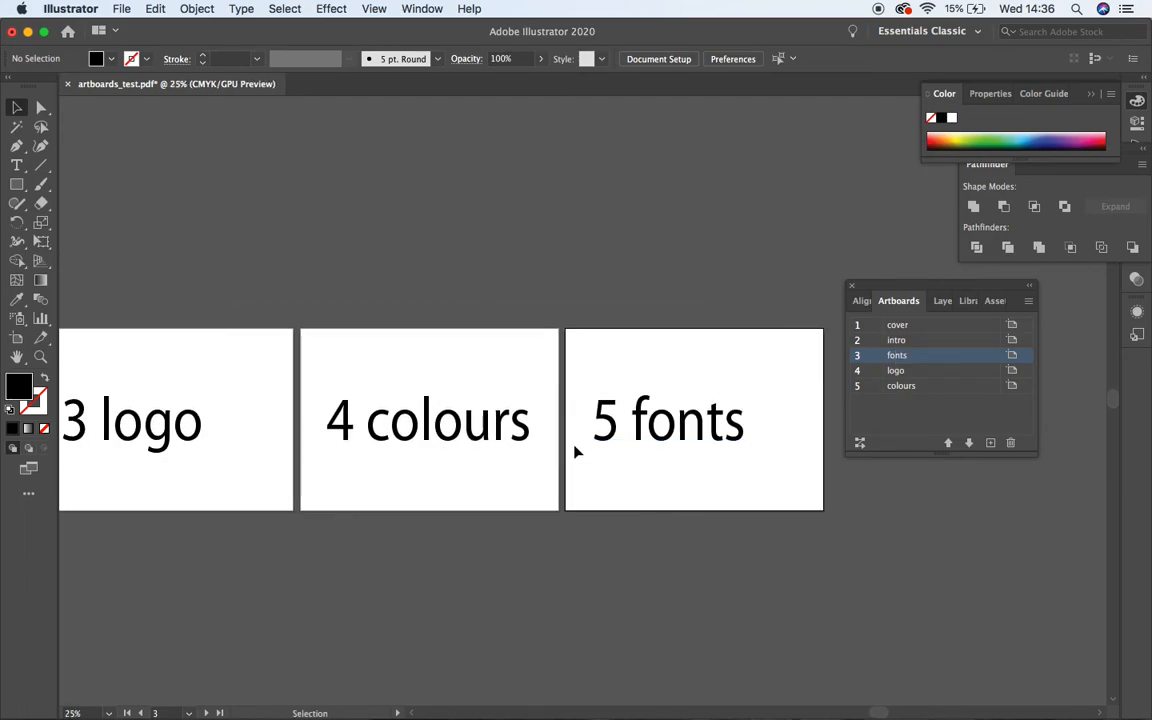
key(super+minus)
scroll(575, 452, left, 3)
scroll(575, 452, left, 2)
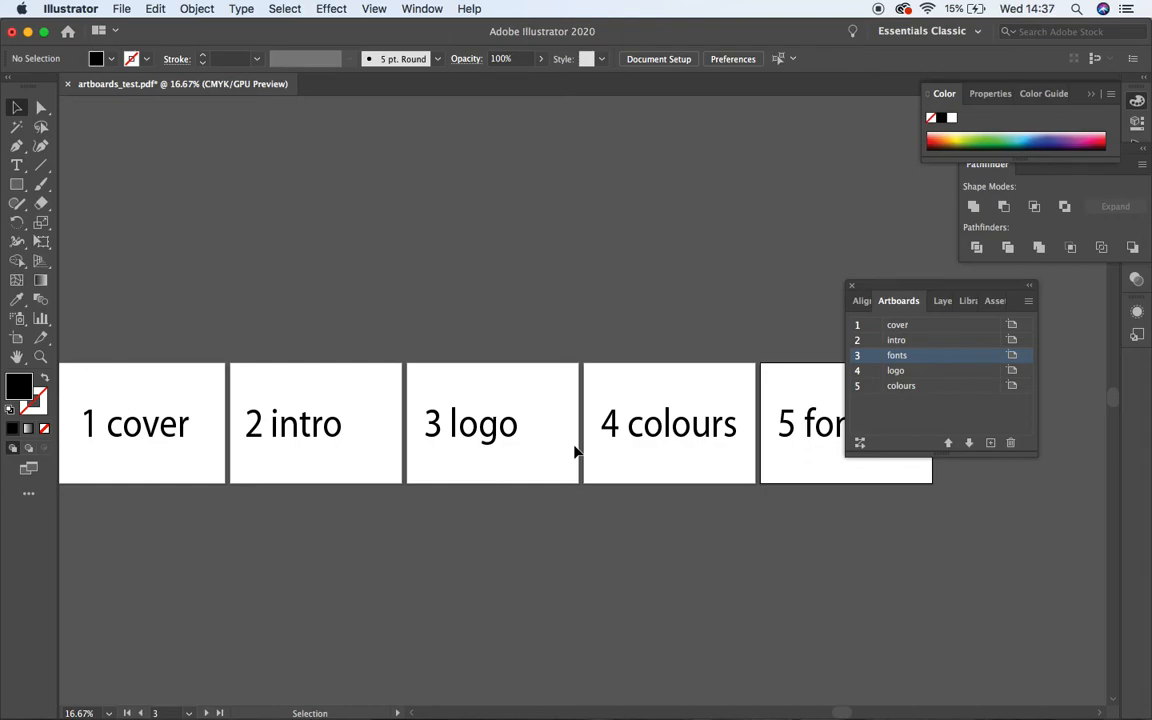
key(super+minus)
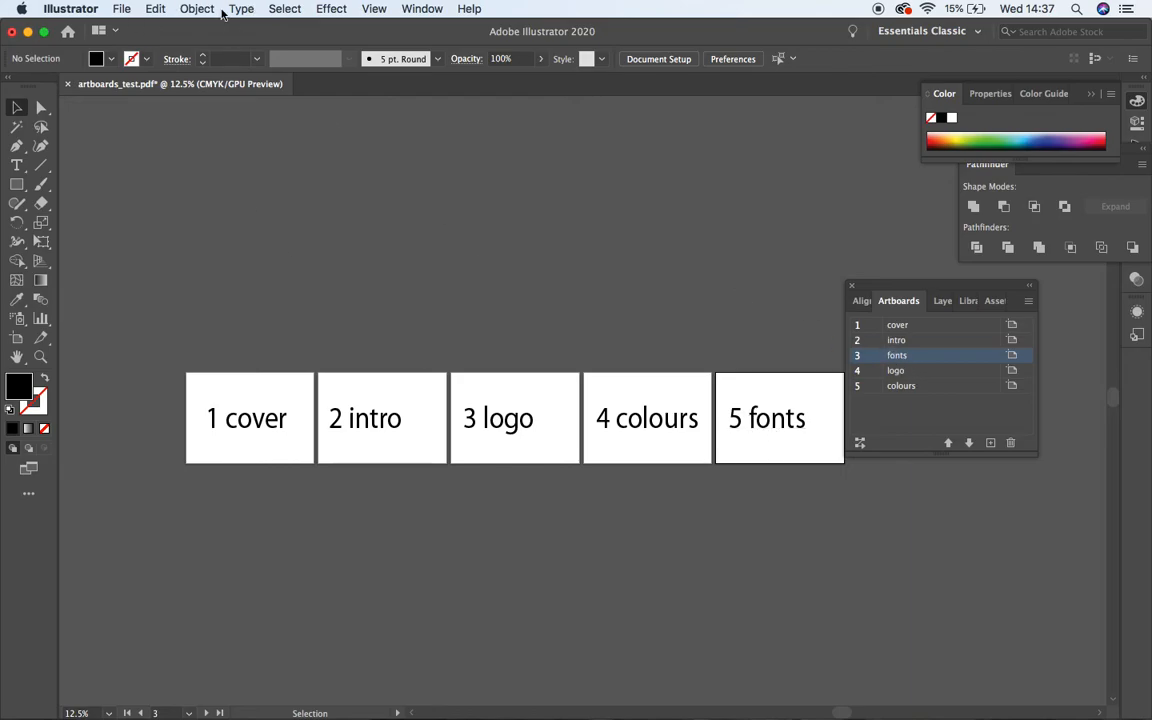
Save the reordered artboards over artboards_test.pdf as an Adobe PDF containing all artboards.
click(116, 9)
click(176, 146)
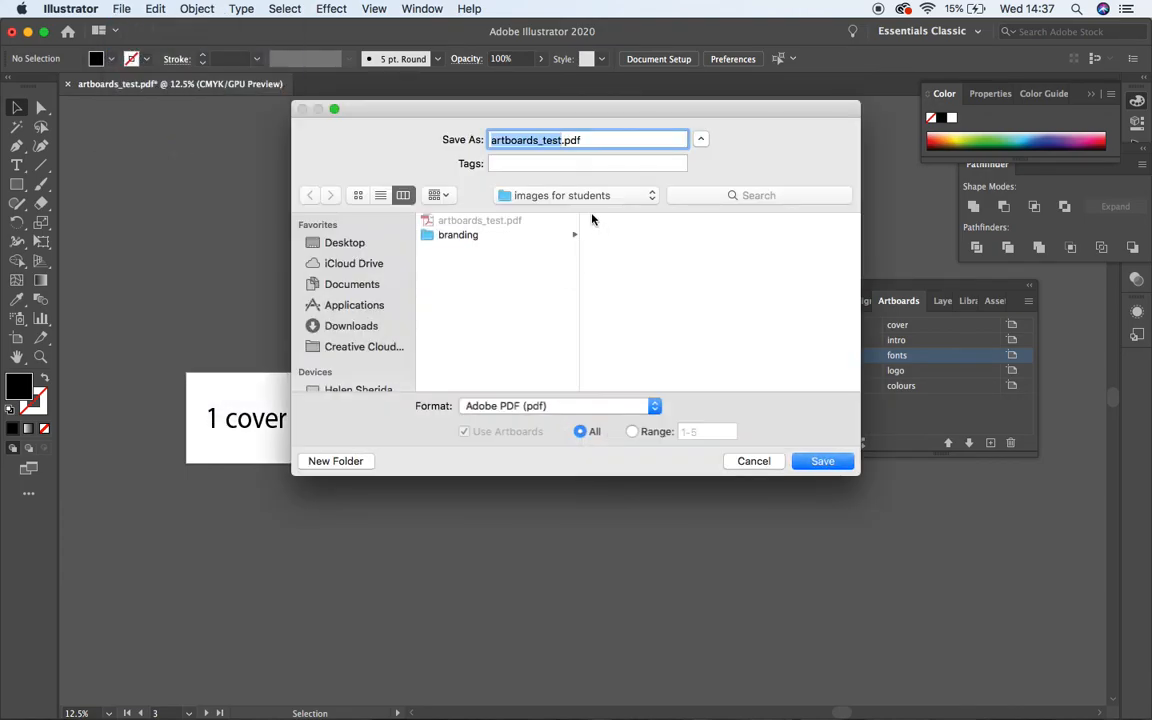
click(822, 461)
click(692, 214)
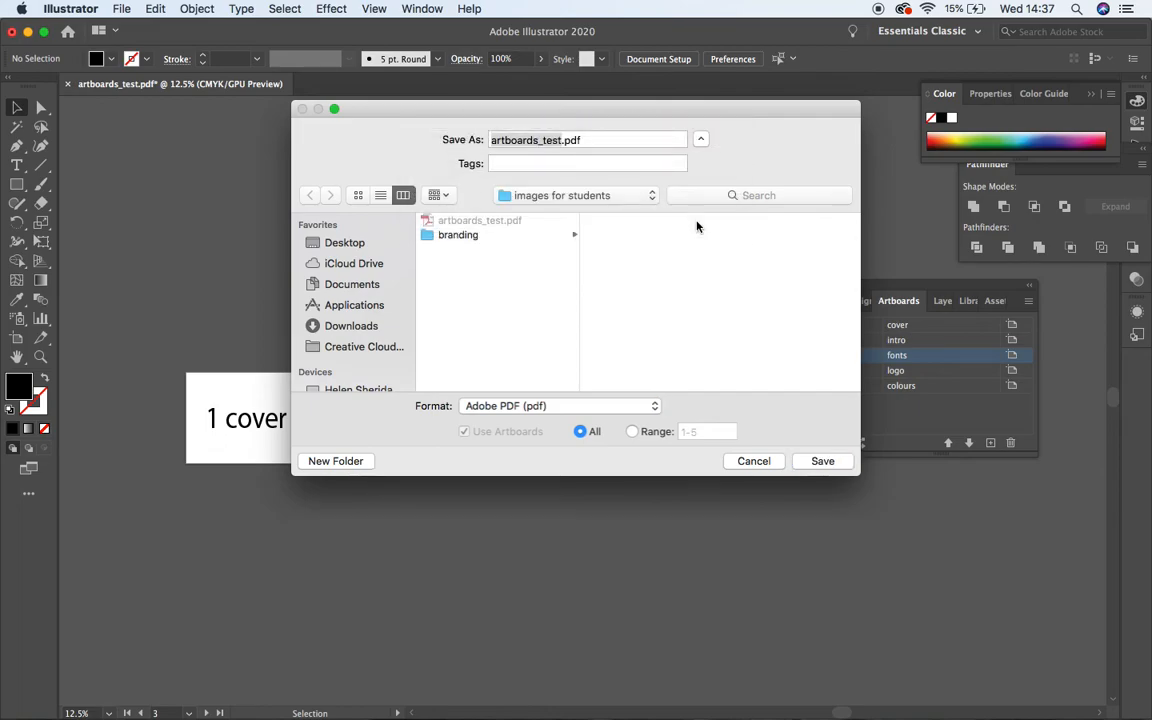
click(814, 588)
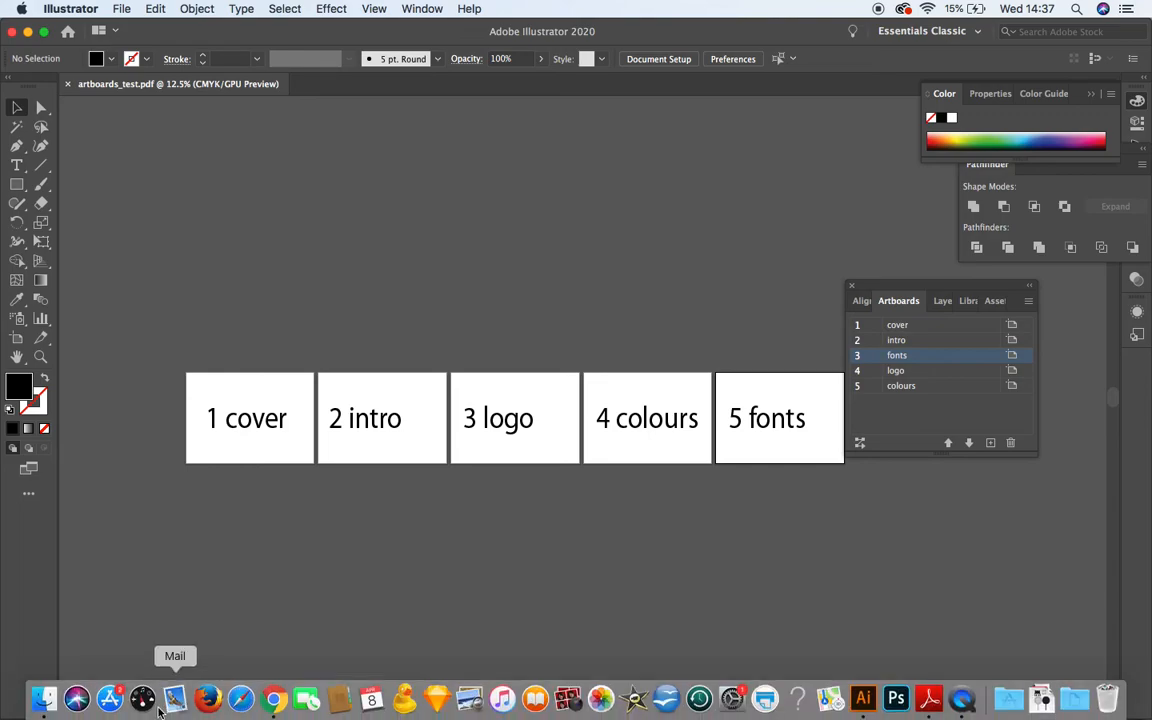
Reopen artboards_test.pdf from Finder and page through to the end to check the new page order.
click(44, 700)
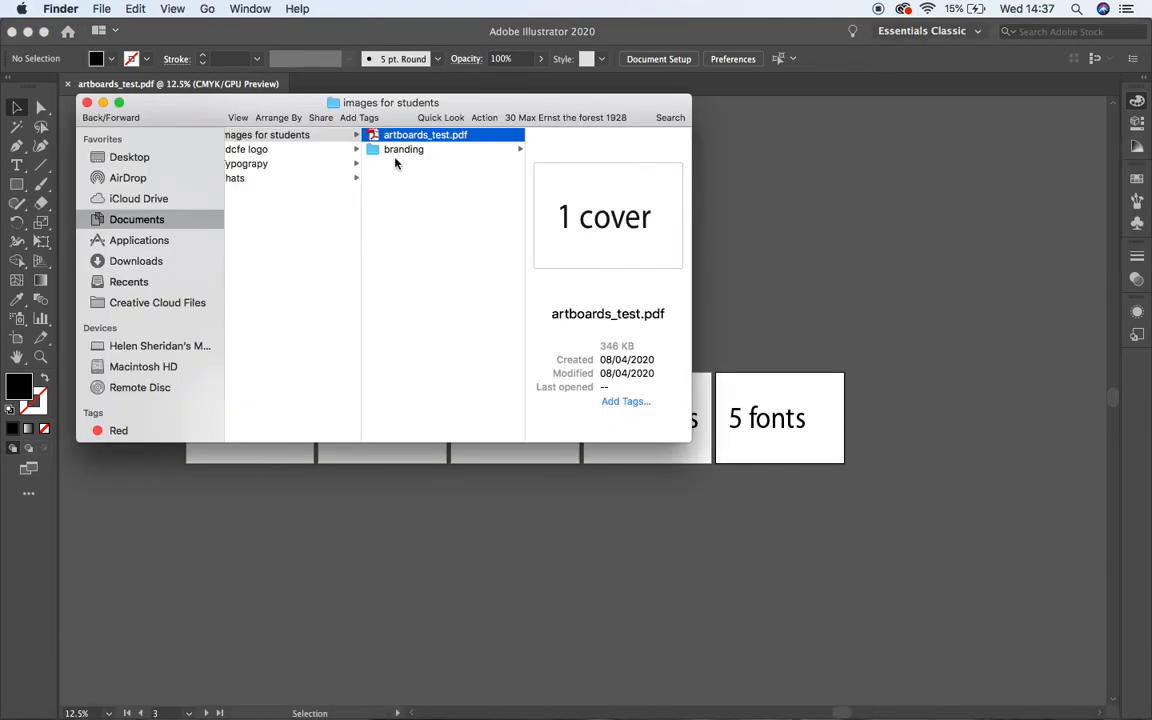
double_click(374, 137)
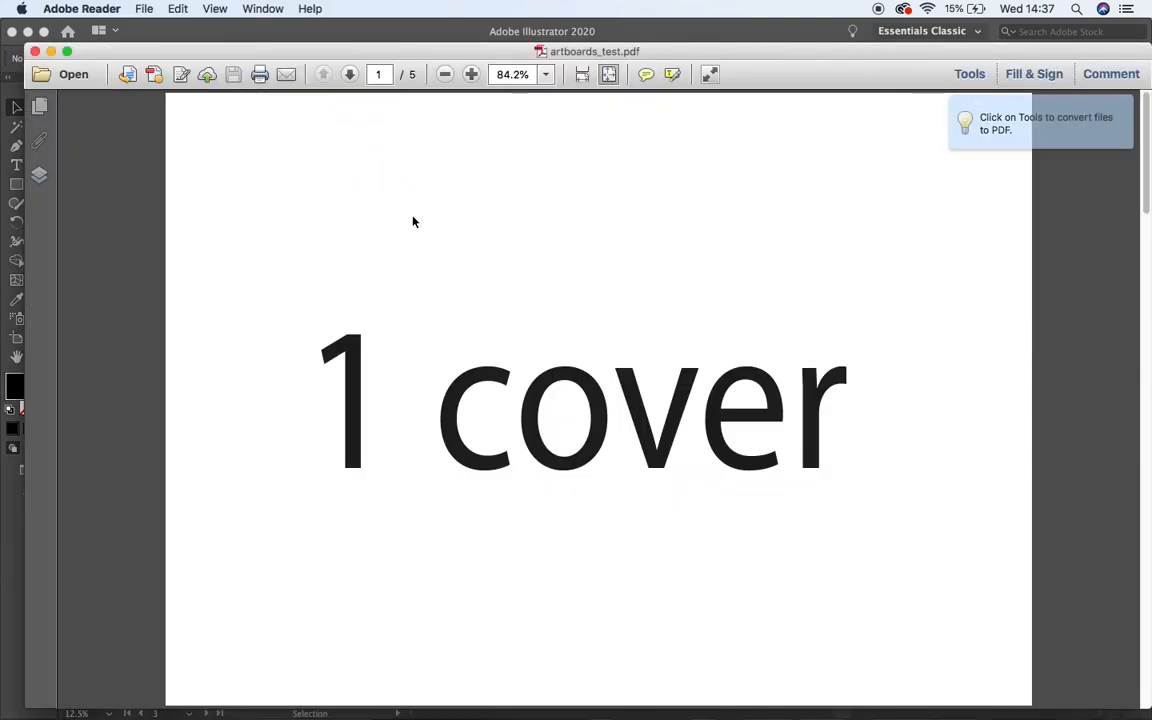
scroll(413, 218, down, 1)
scroll(413, 221, down, 1)
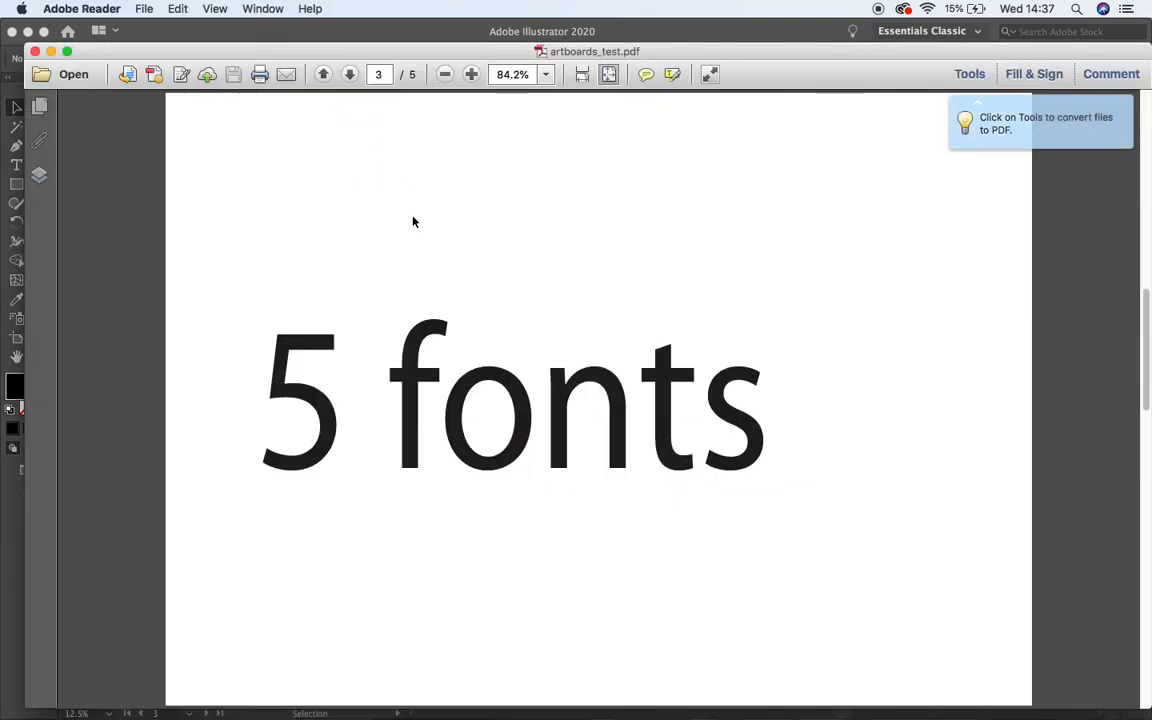
scroll(413, 221, down, 2)
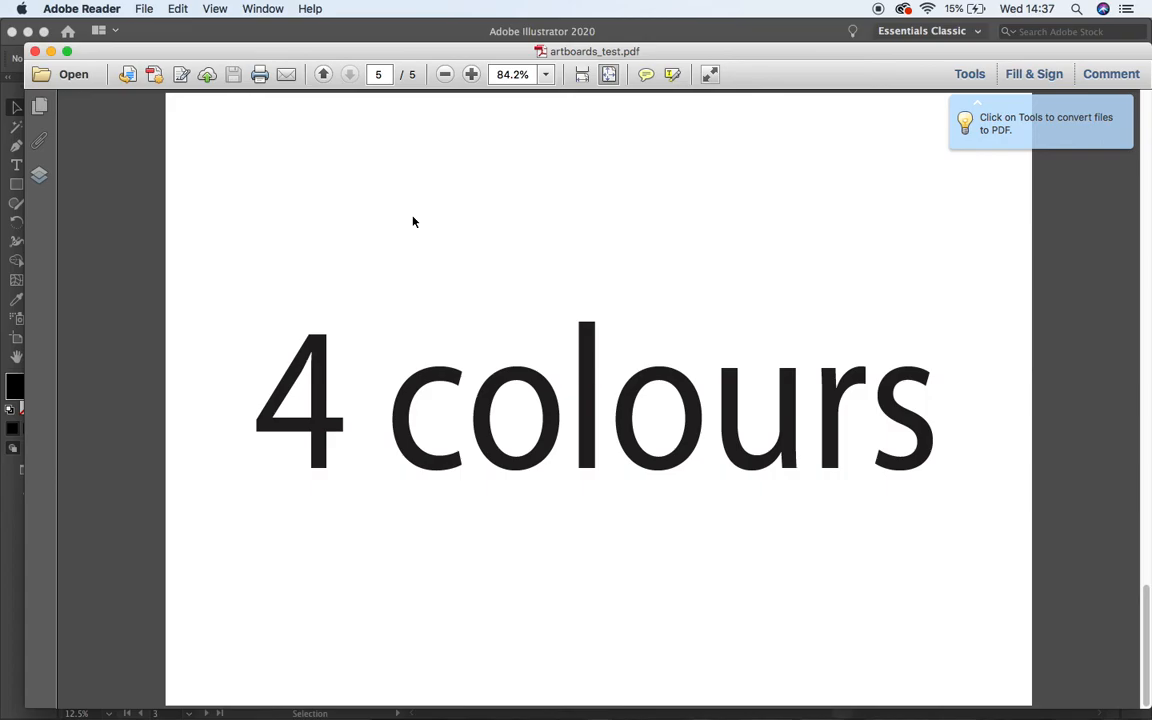
Quit Adobe Reader to return to Illustrator and move the fonts artboard down to fifth place in the artboard order, after colours.
key(super+q)
click(538, 566)
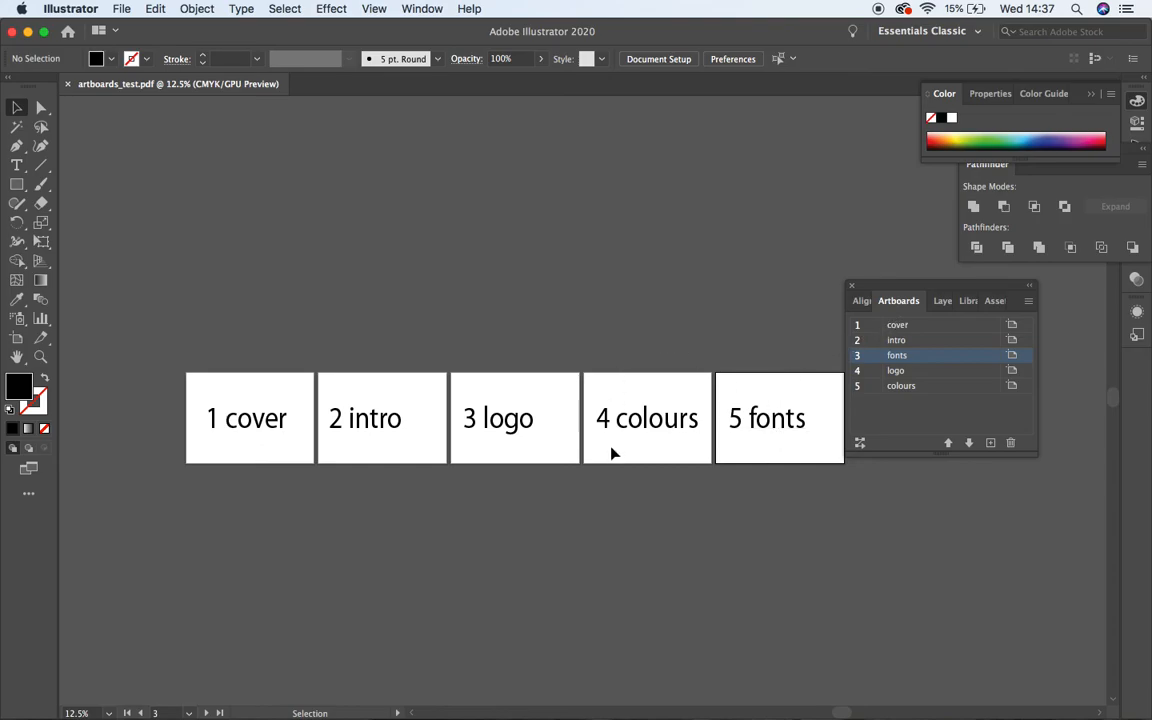
double_click(894, 360)
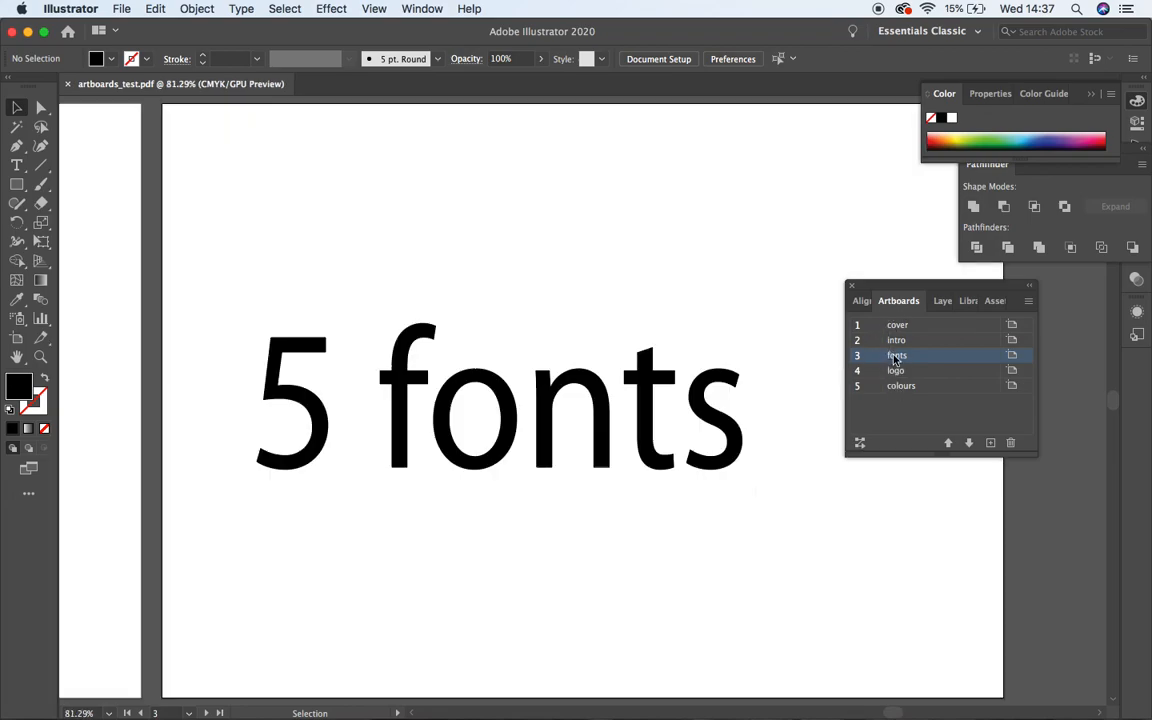
drag(900, 360, 905, 411)
key(a)
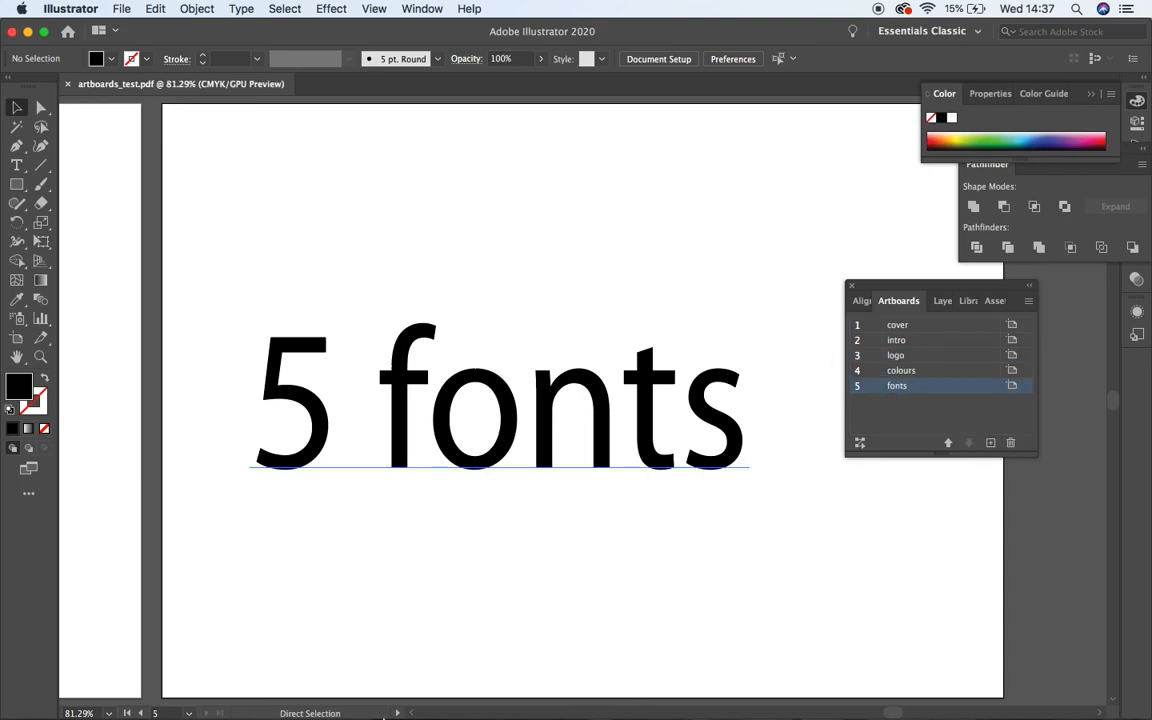
mouse_move(381, 712)
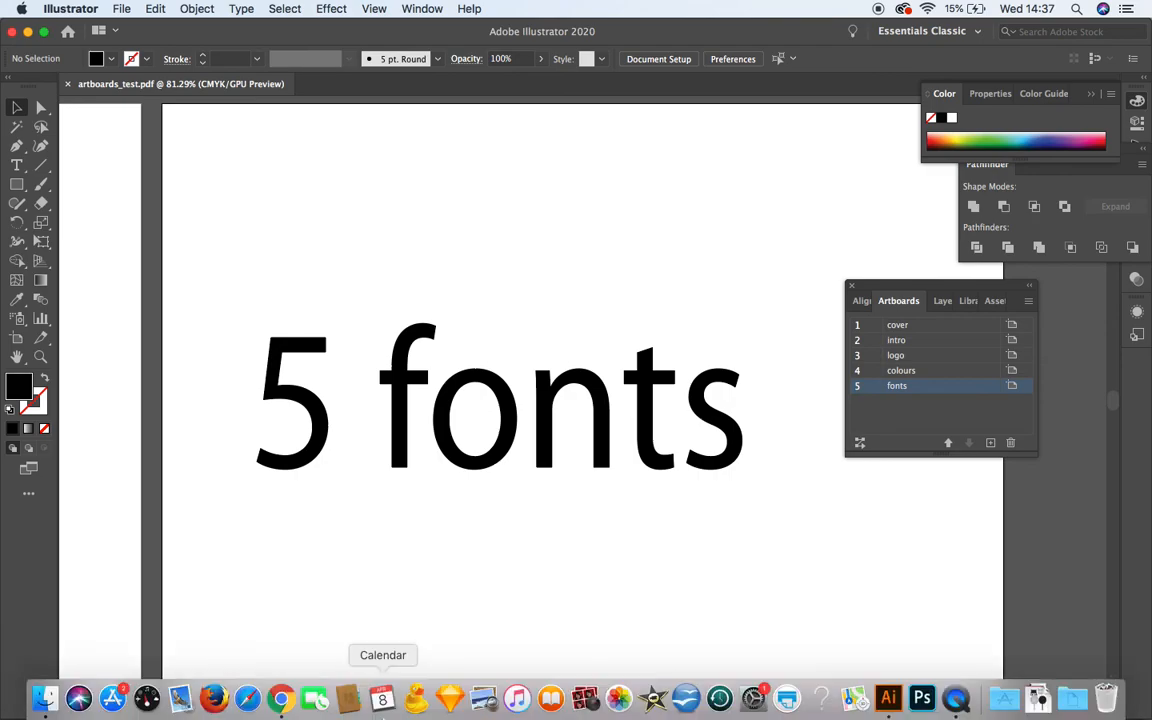
right_click(950, 700)
key(Escape)
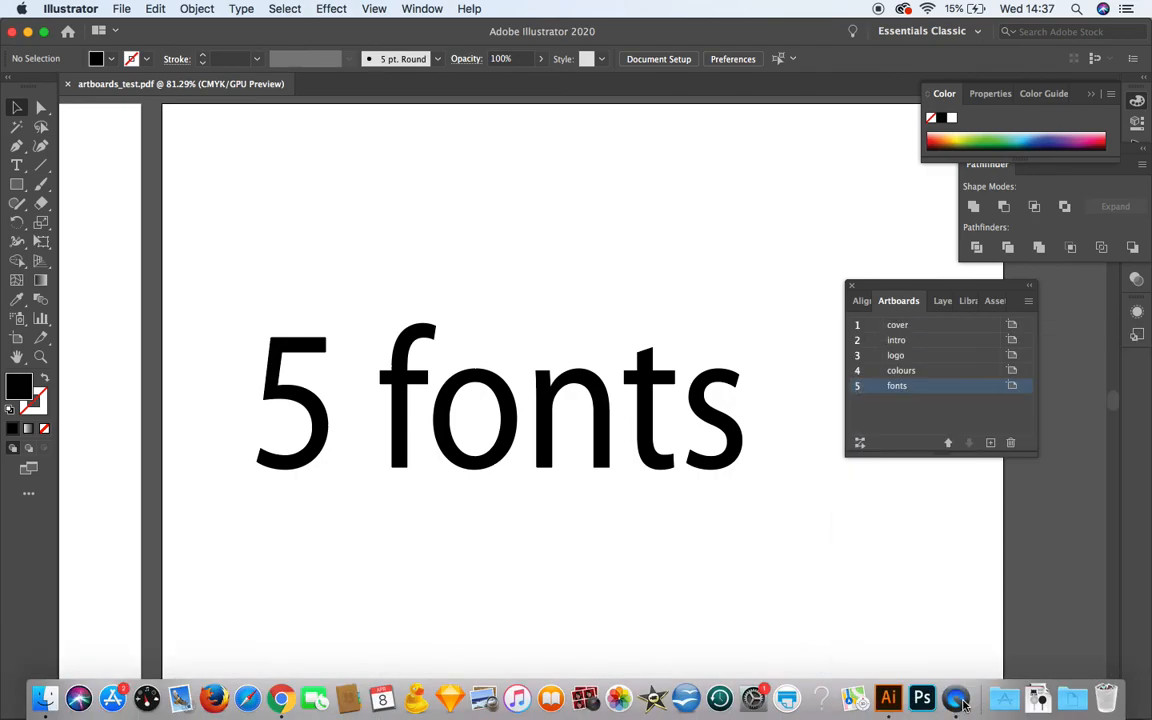
click(955, 700)
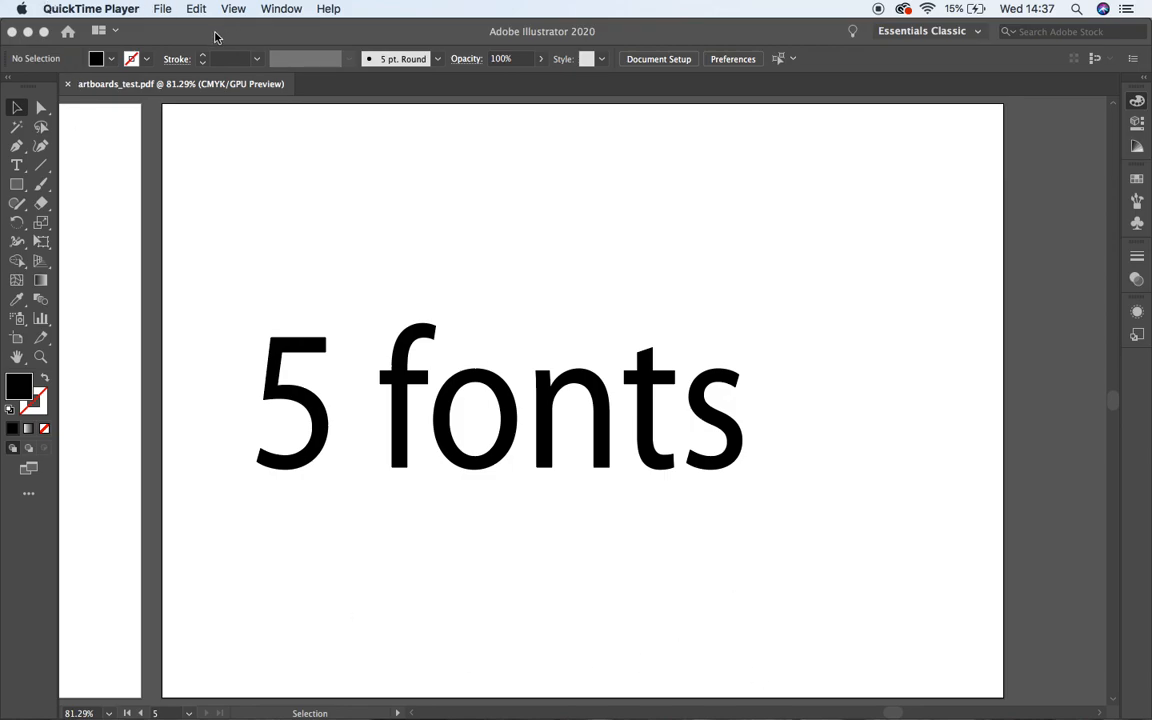
key(super+h)
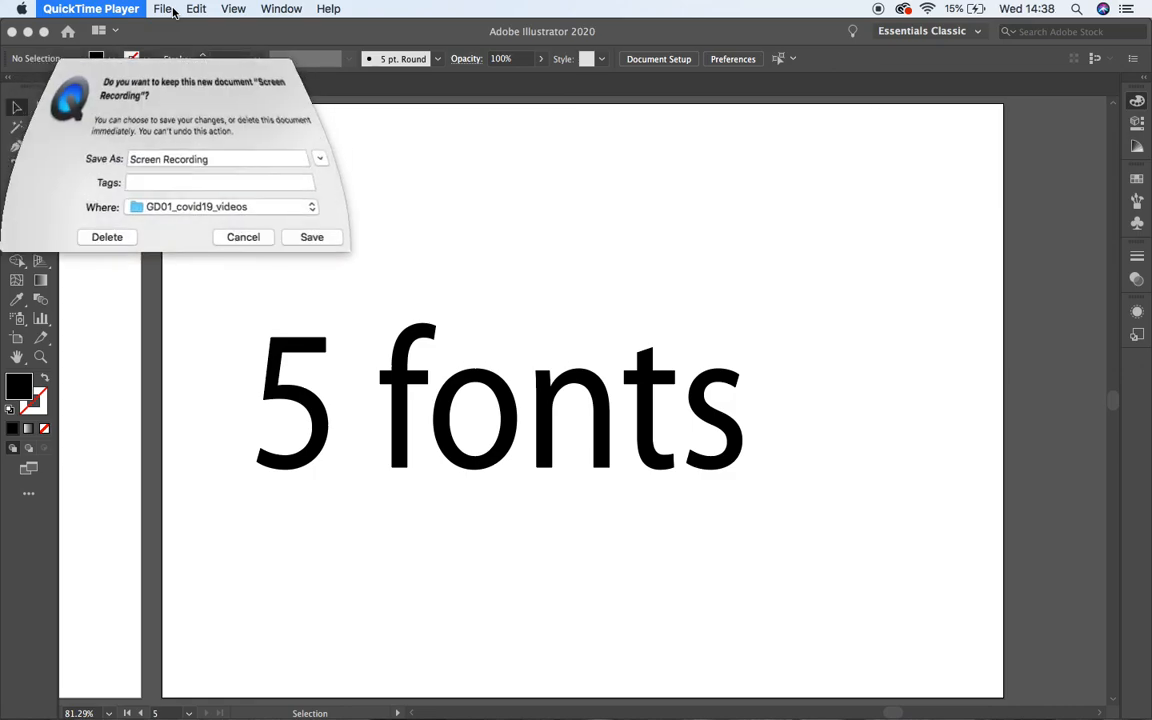
click(243, 237)
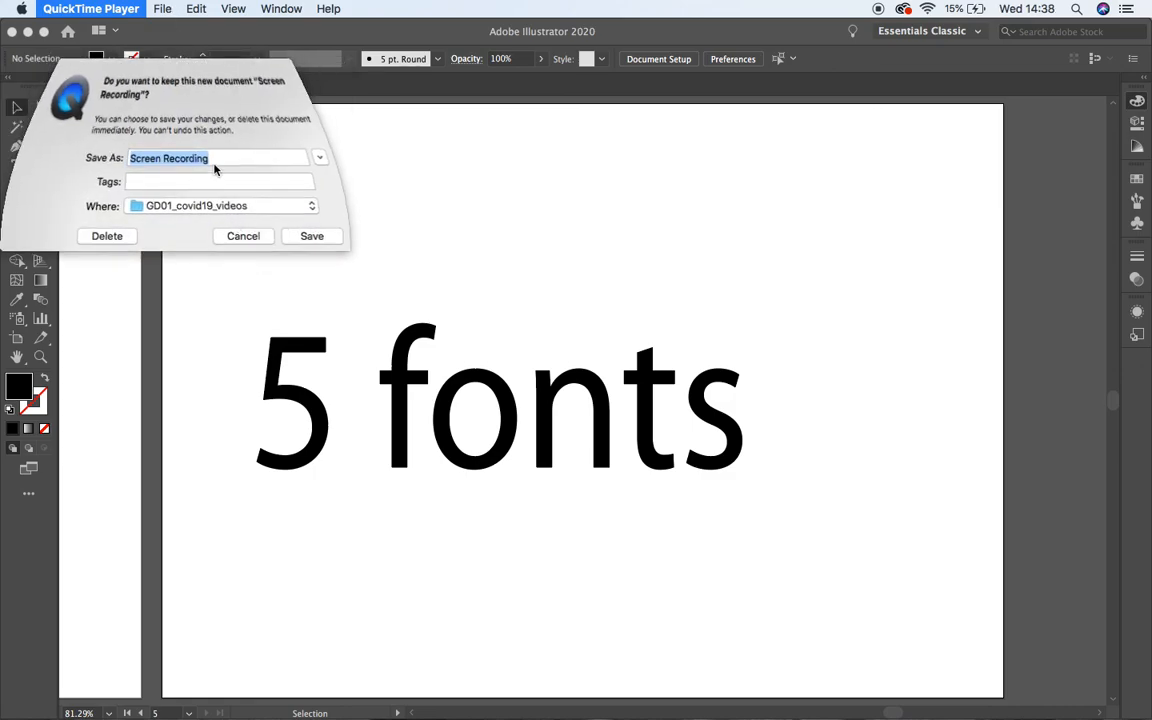